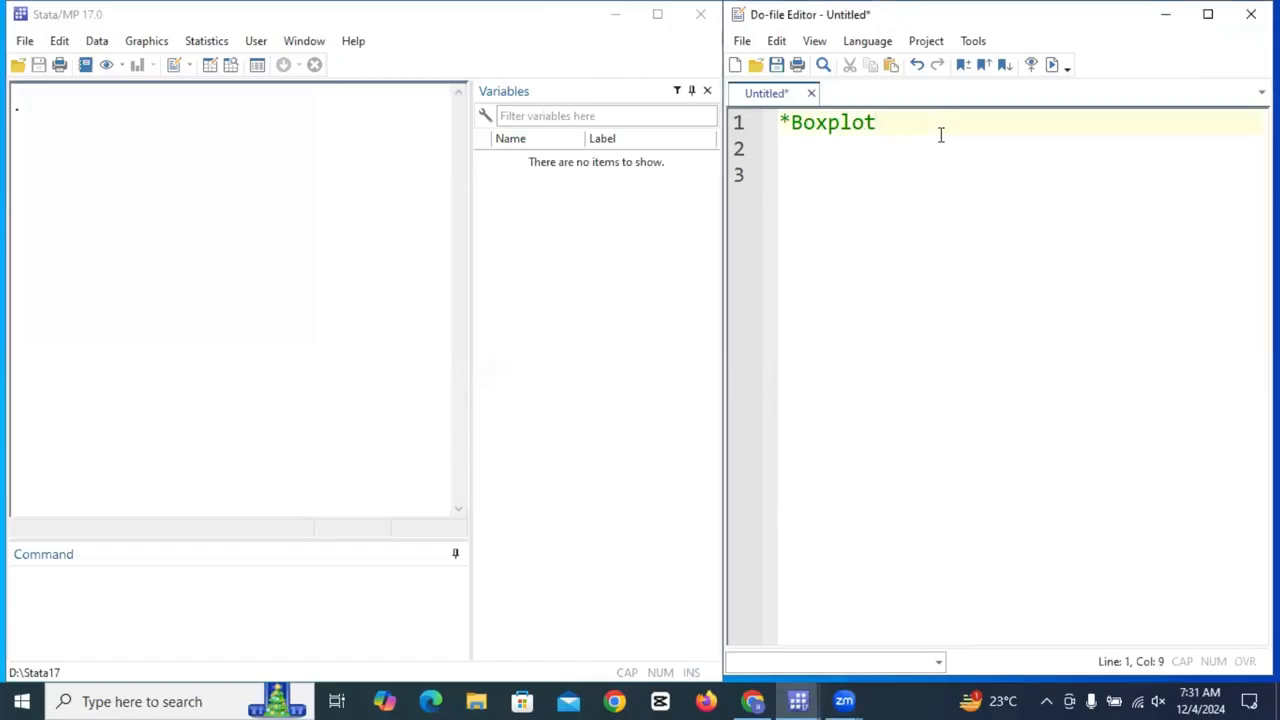
- Add the command sysuse bplong below the Boxplot comment in the do-file and run it to load the dataset
{"action": "key", "text": "Return"}
{"action": "key", "text": "Return"}
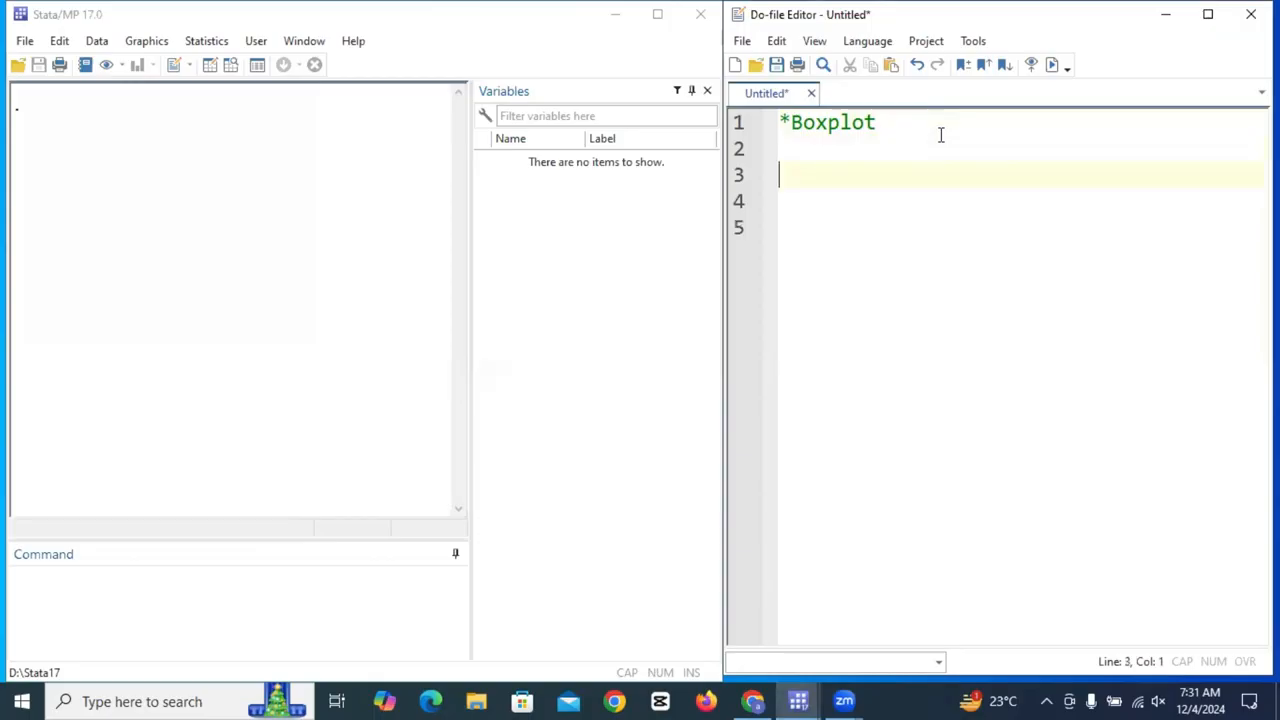
{"action": "type", "text": "su"}
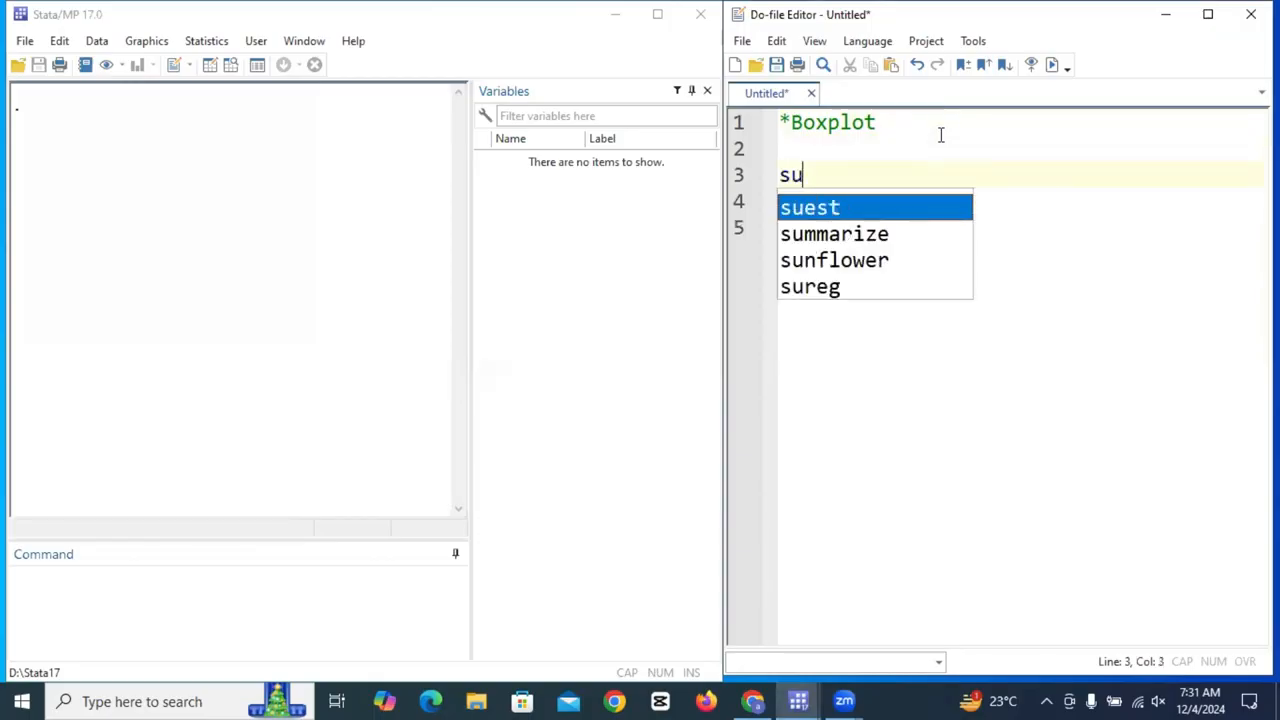
{"action": "key", "text": "BackSpace"}
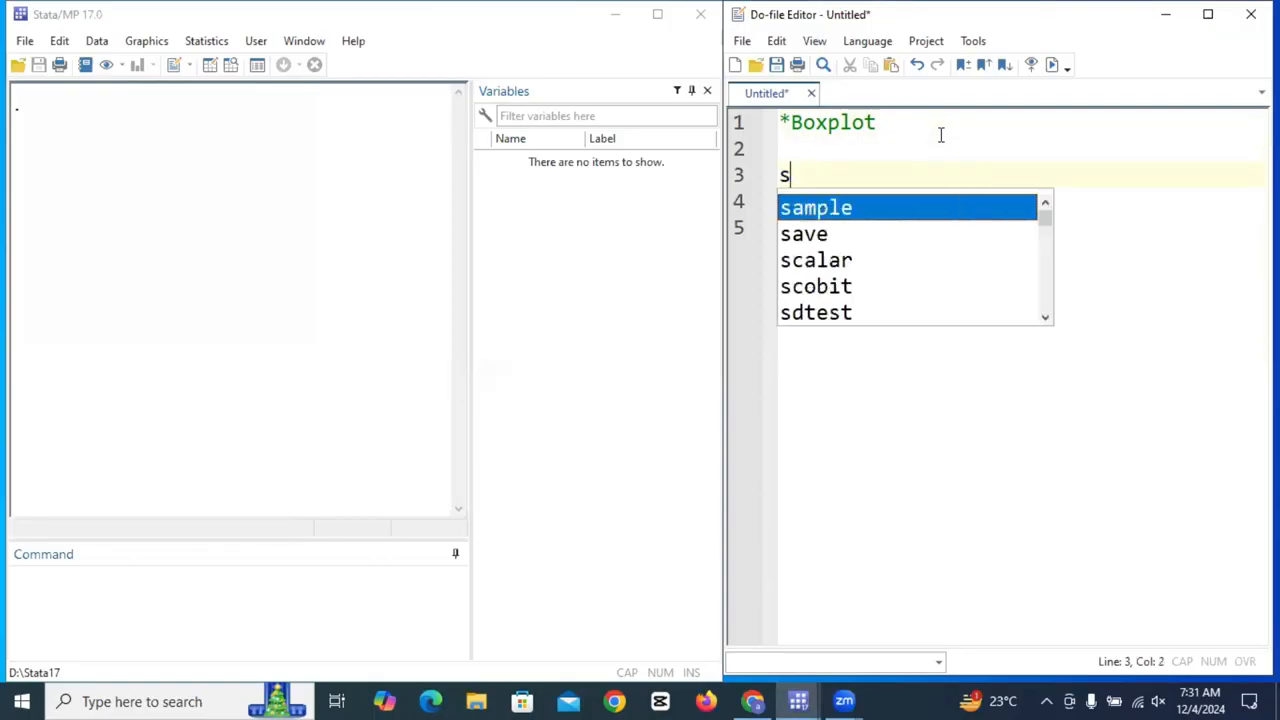
{"action": "type", "text": "ysuse"}
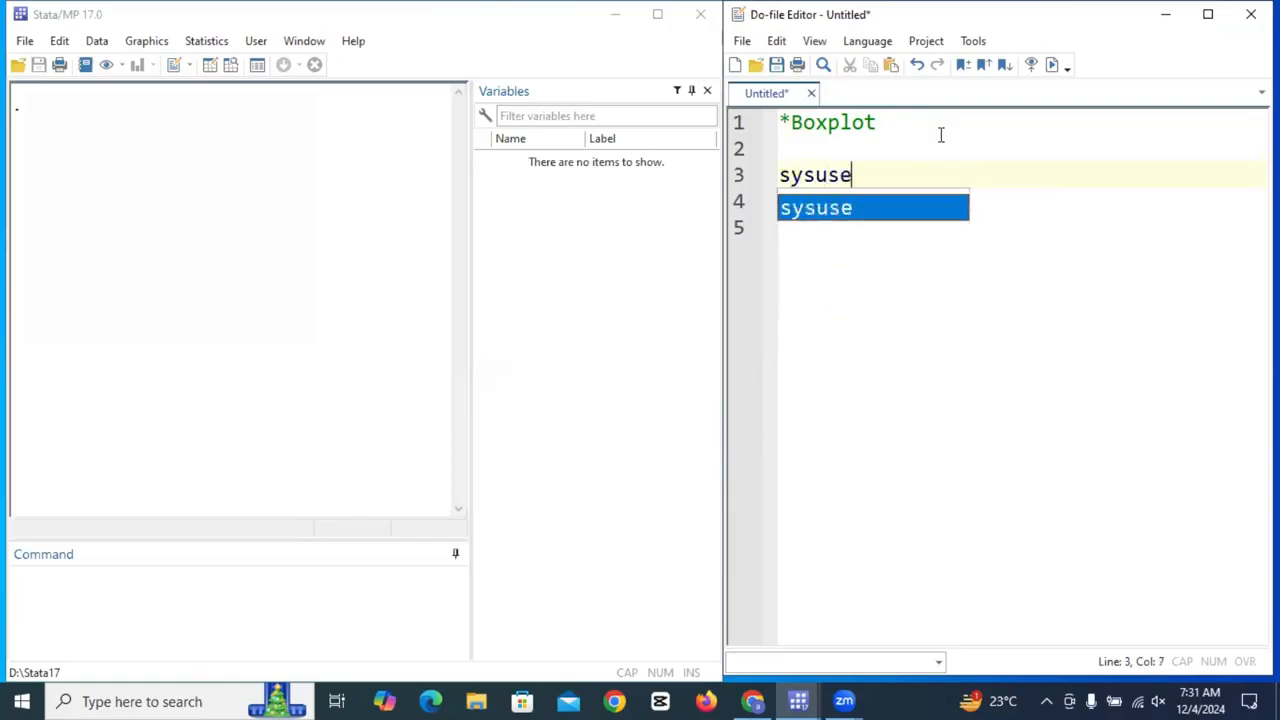
{"action": "type", "text": " b"}
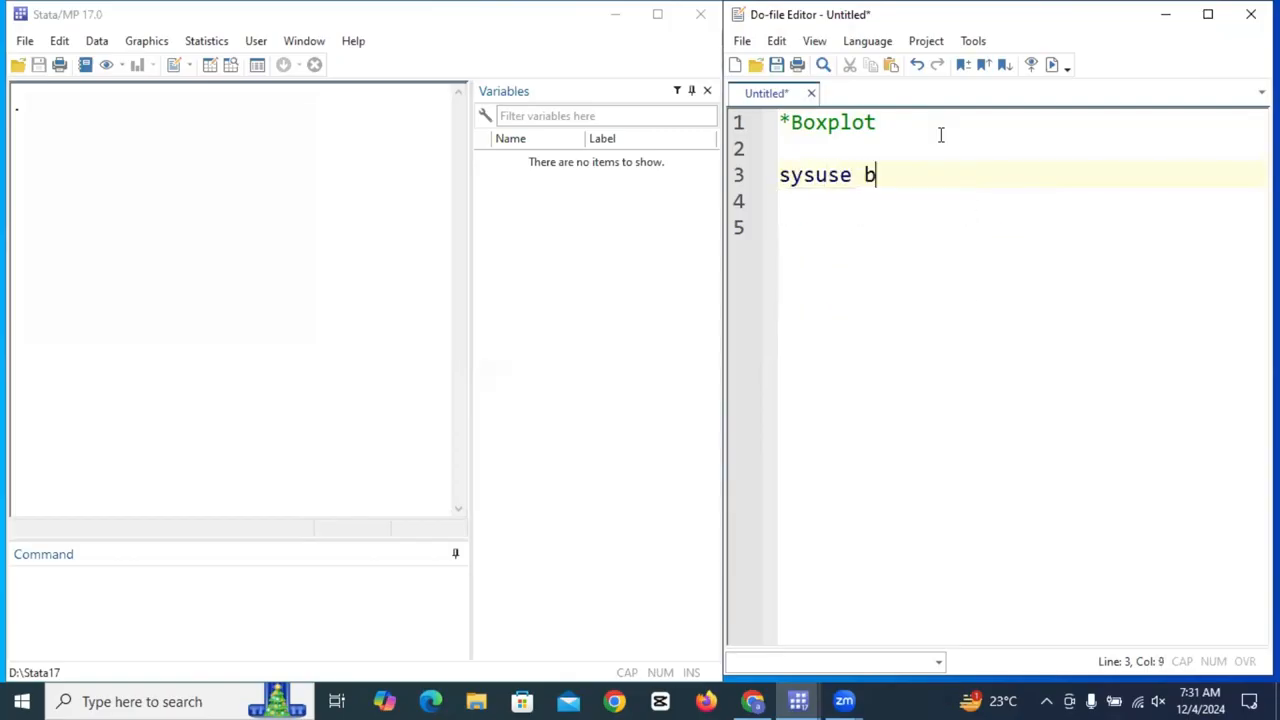
{"action": "type", "text": "plong"}
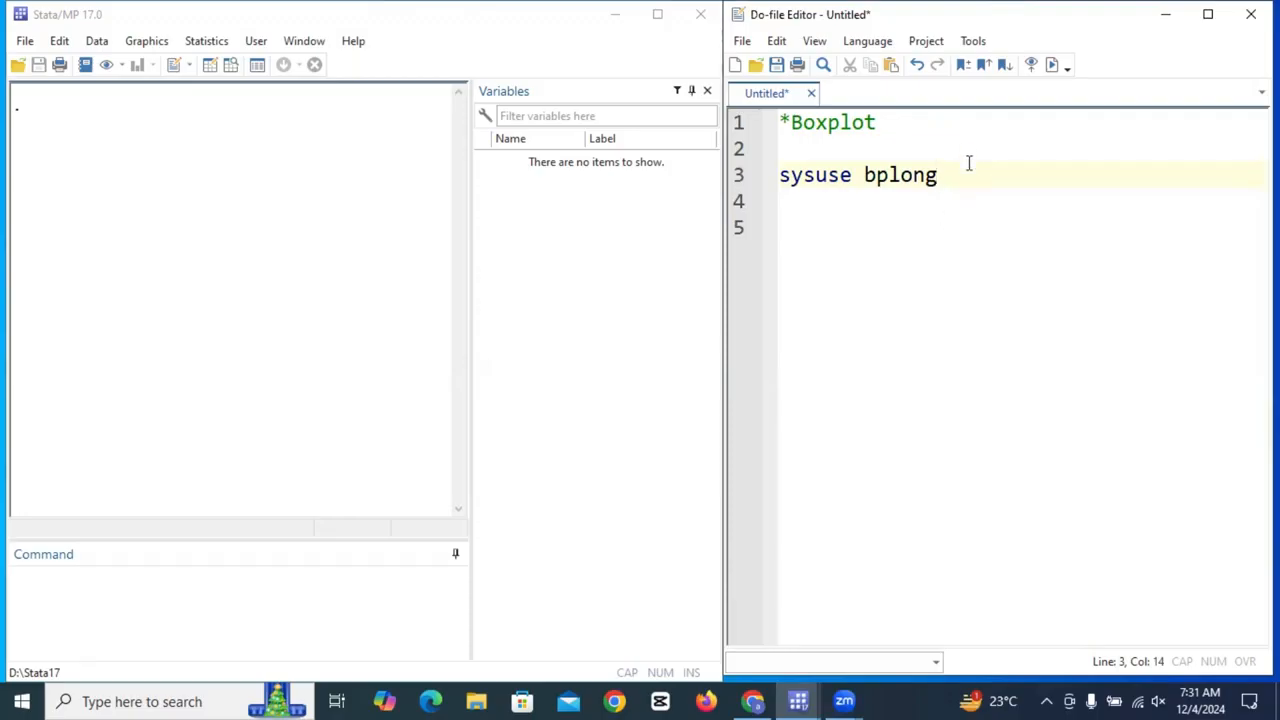
{"action": "left_click_drag", "start_coordinate": [940, 176], "coordinate": [779, 176]}
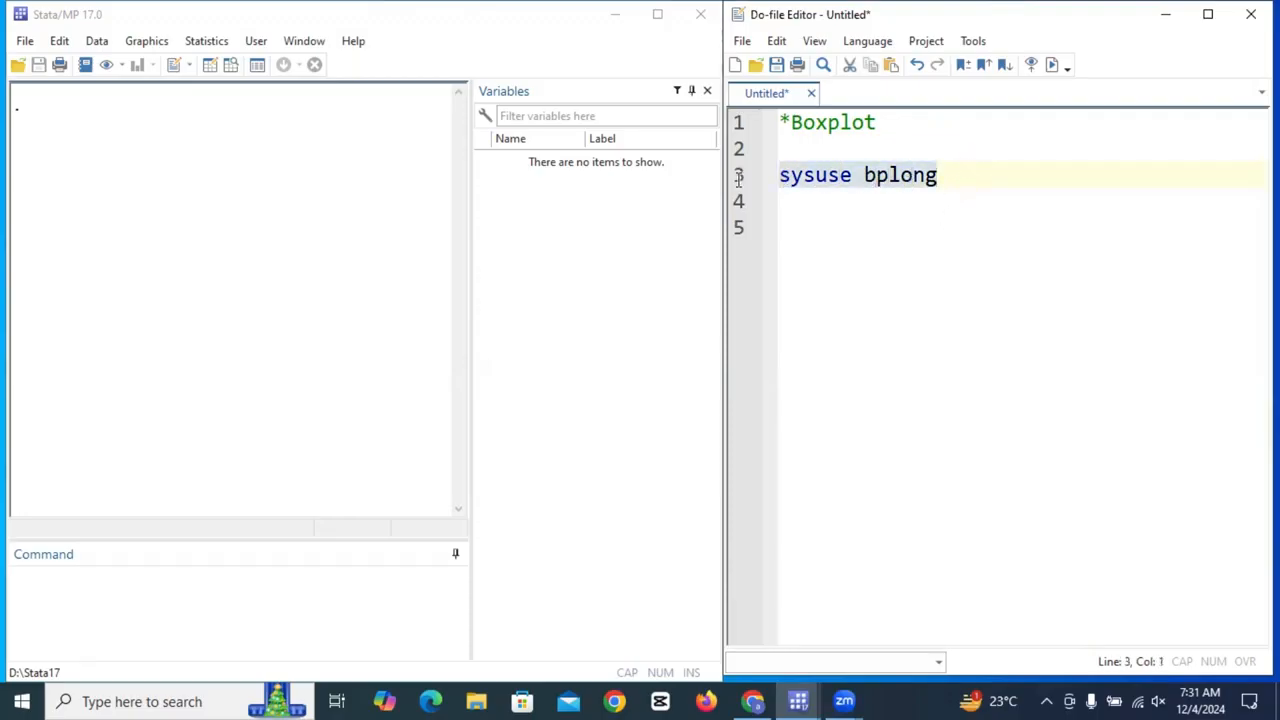
{"action": "left_click", "coordinate": [1050, 65]}
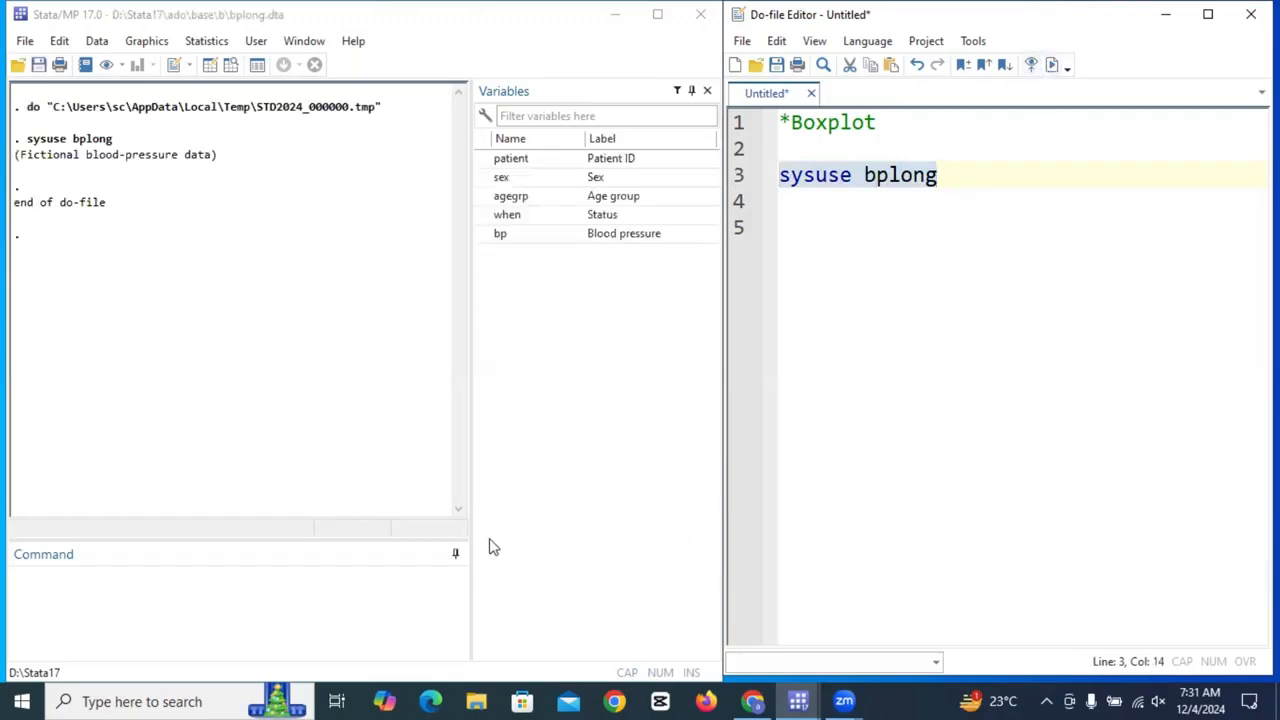
- Browse the dataset with the br command, examine the patients' paired before and after blood-pressure rows, and close the data view
{"action": "left_click", "coordinate": [369, 601]}
{"action": "type", "text": "br"}
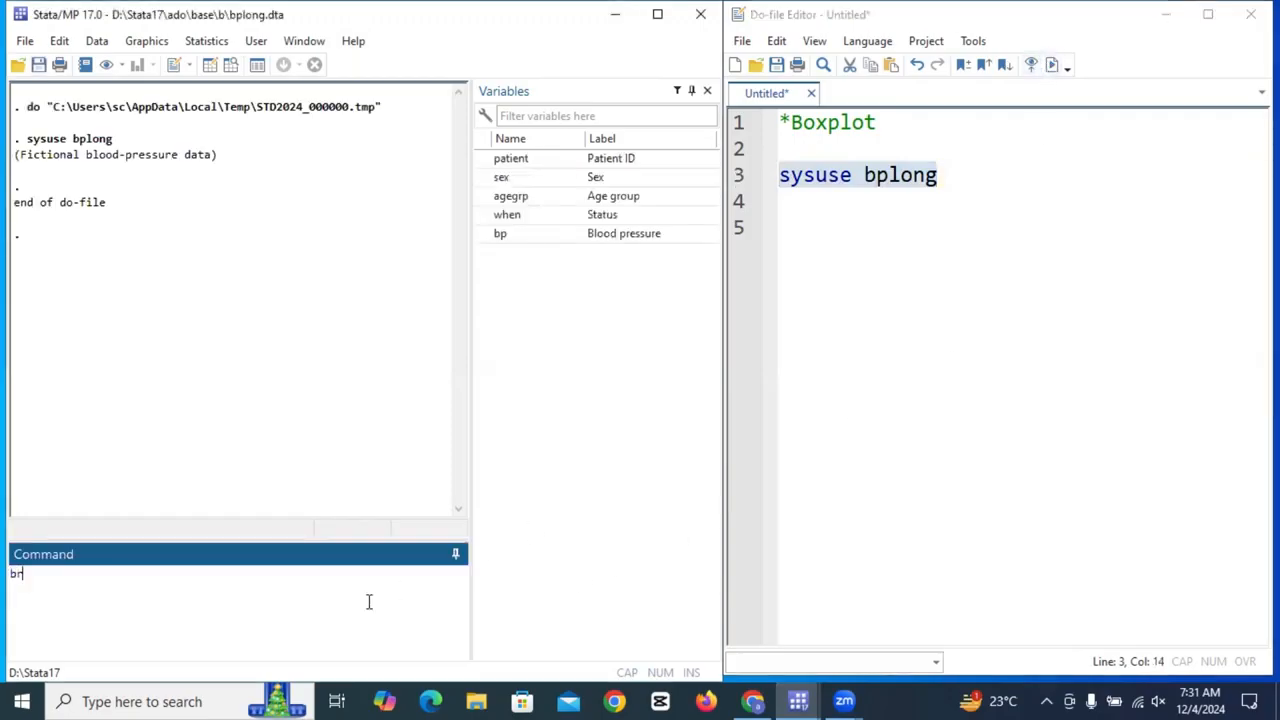
{"action": "key", "text": "Return"}
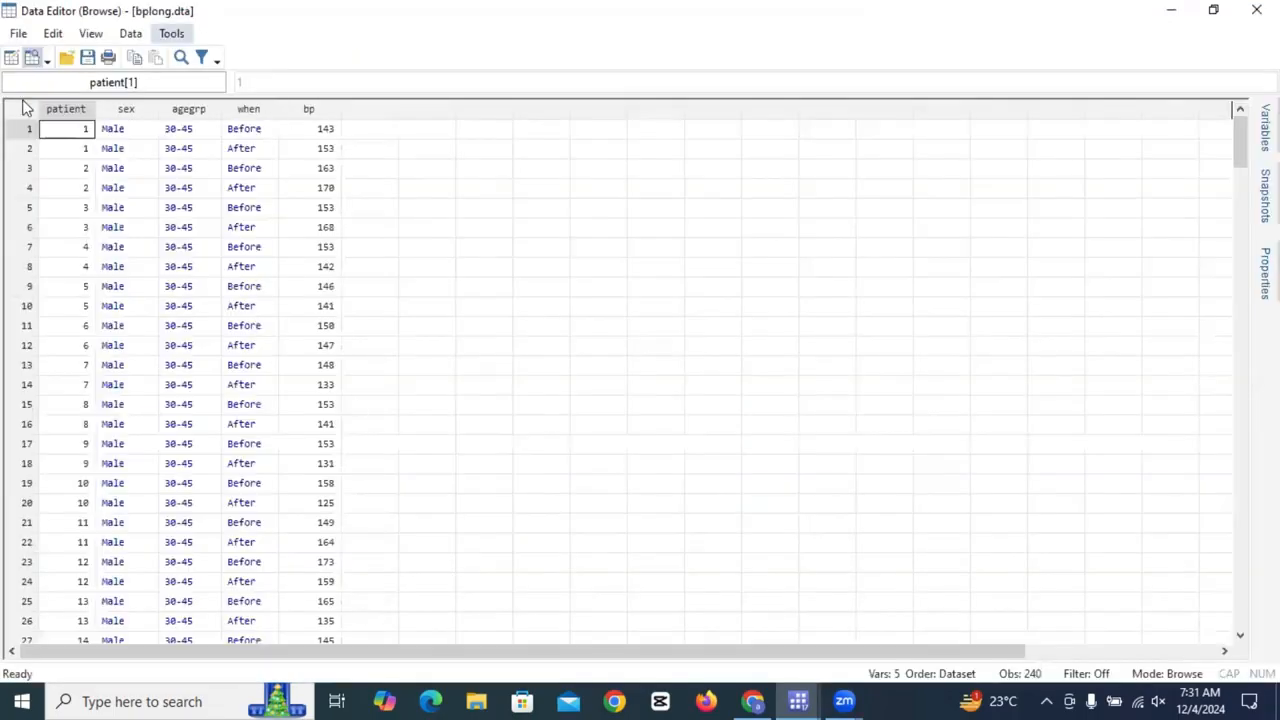
{"action": "left_click", "coordinate": [68, 118]}
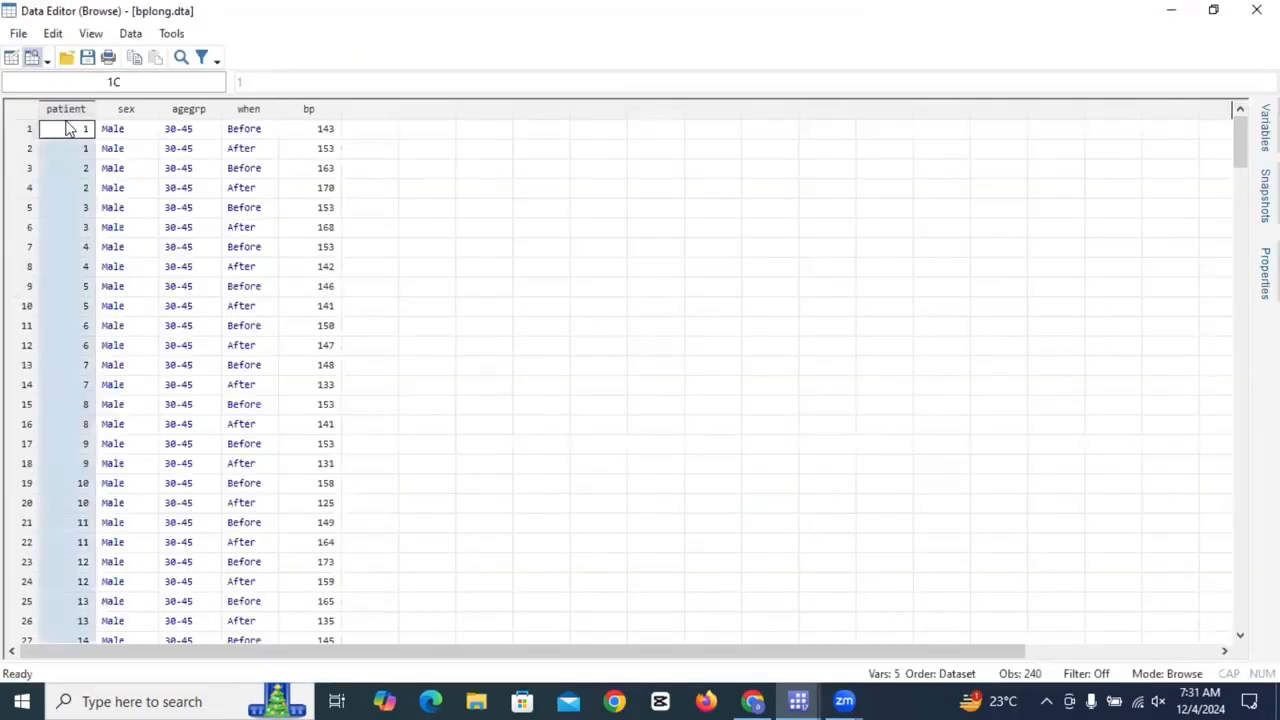
{"action": "left_click", "coordinate": [24, 132]}
{"action": "left_click_drag", "start_coordinate": [19, 129], "coordinate": [24, 150]}
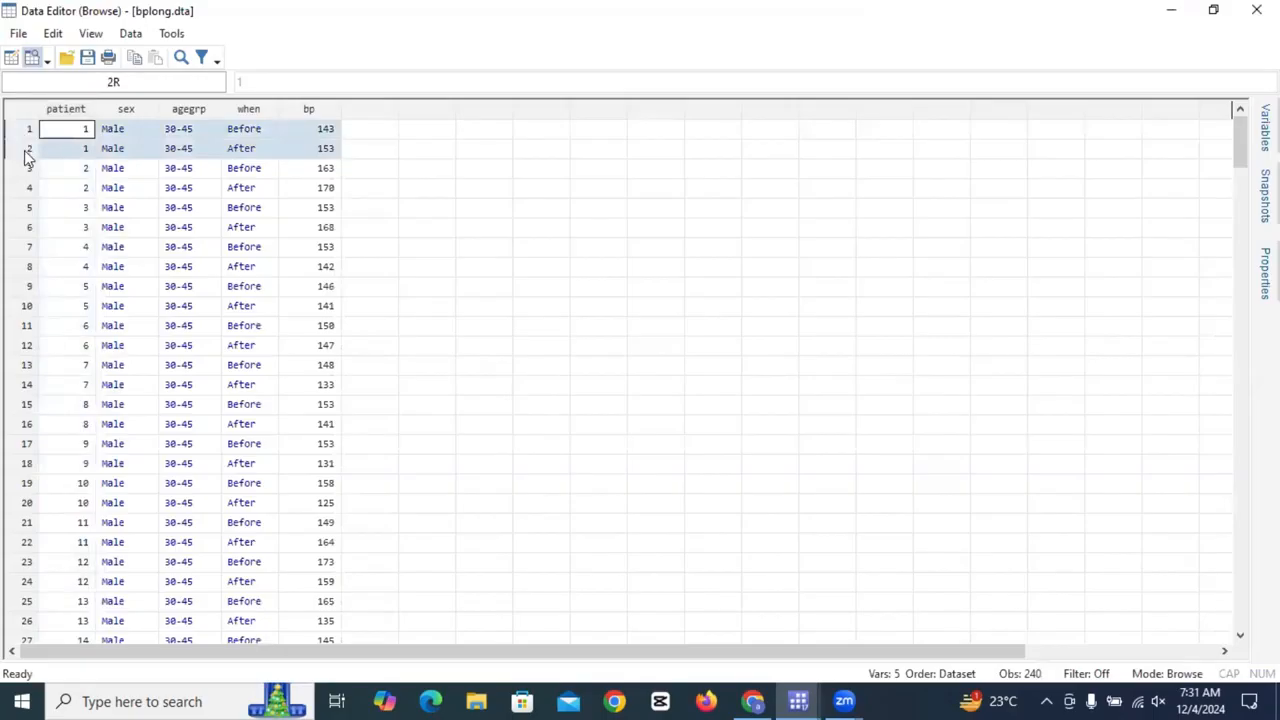
{"action": "left_click", "coordinate": [124, 132]}
{"action": "left_click_drag", "start_coordinate": [124, 132], "coordinate": [197, 150]}
{"action": "left_click", "coordinate": [266, 132]}
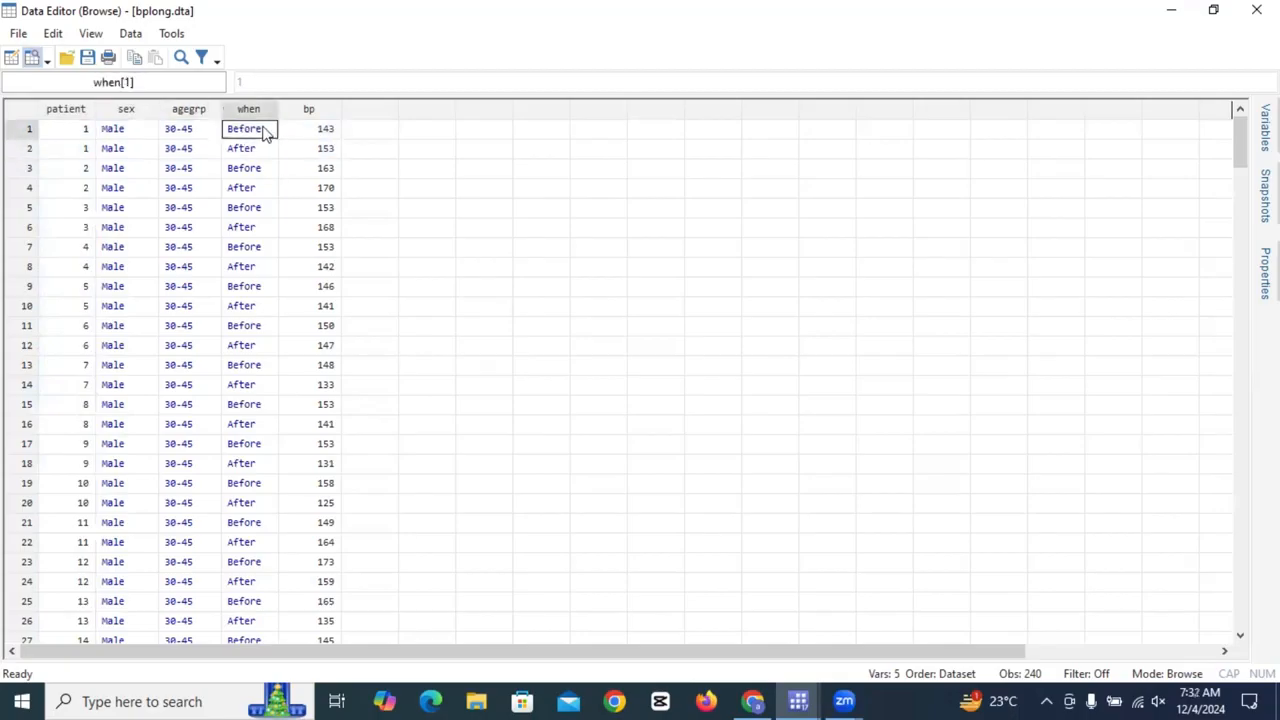
{"action": "left_click", "coordinate": [20, 131]}
{"action": "left_click_drag", "start_coordinate": [24, 147], "coordinate": [137, 146]}
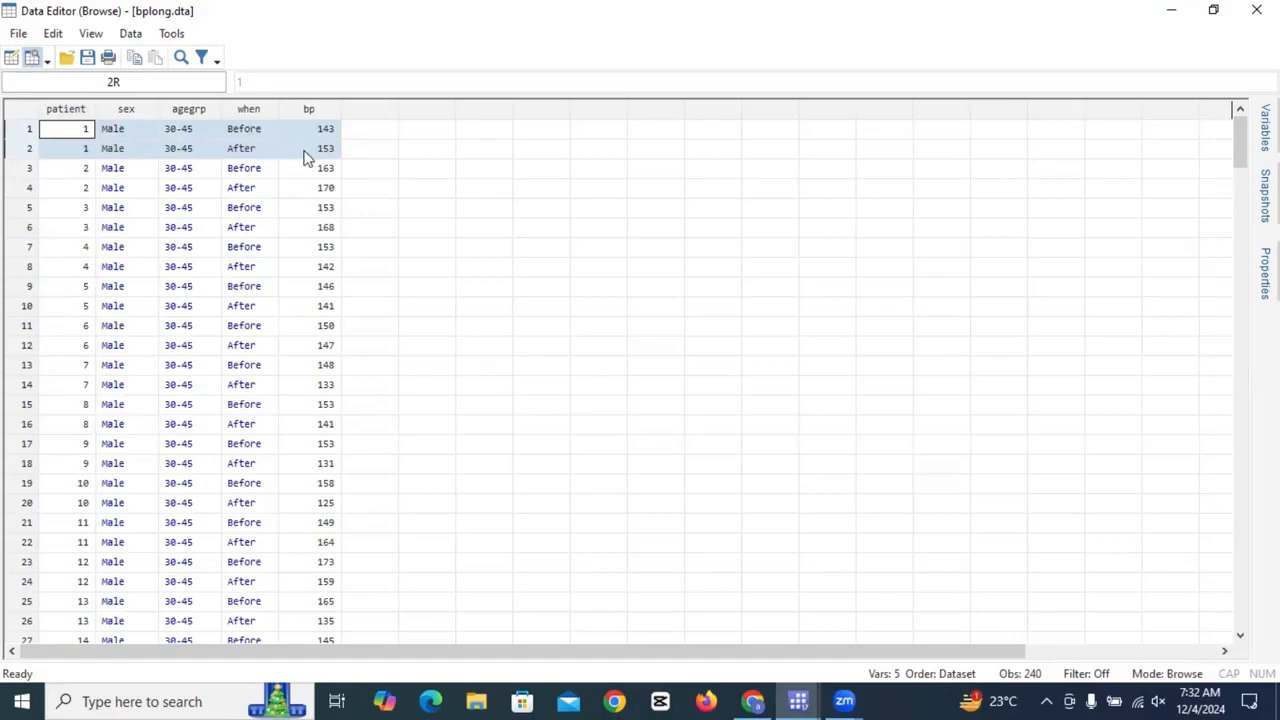
{"action": "left_click_drag", "start_coordinate": [310, 171], "coordinate": [26, 240]}
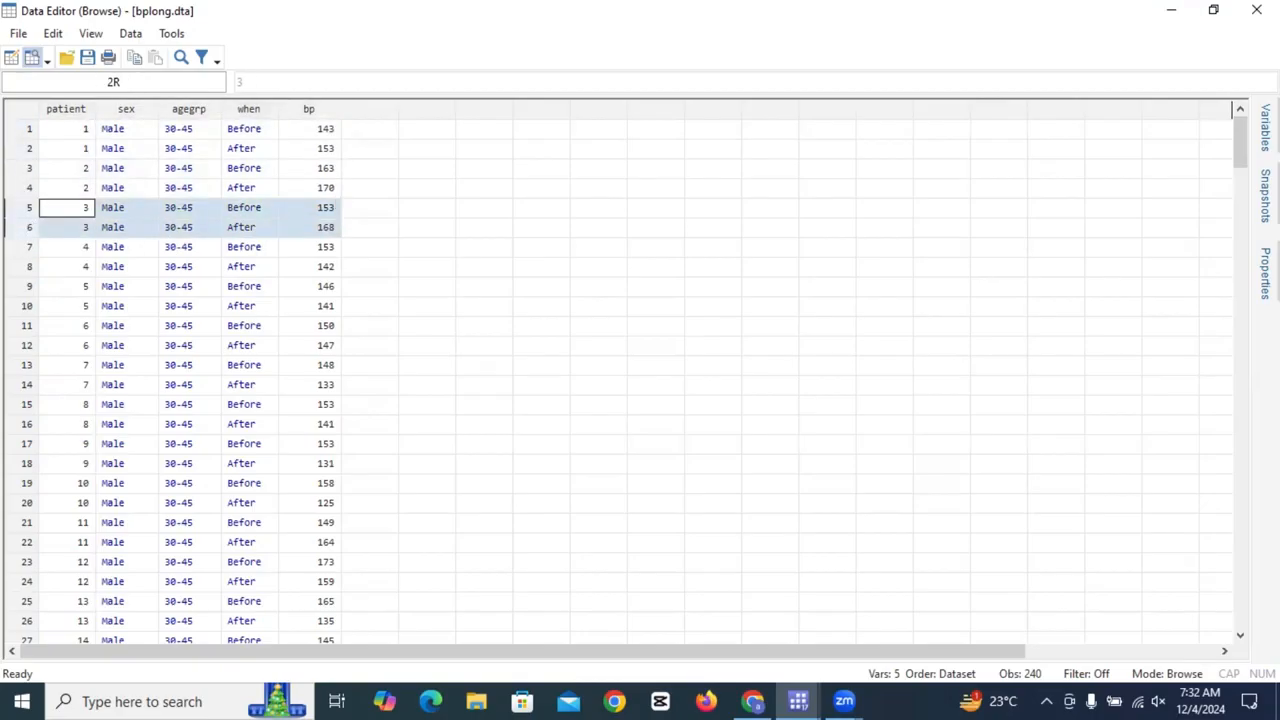
{"action": "left_click", "coordinate": [1257, 10]}
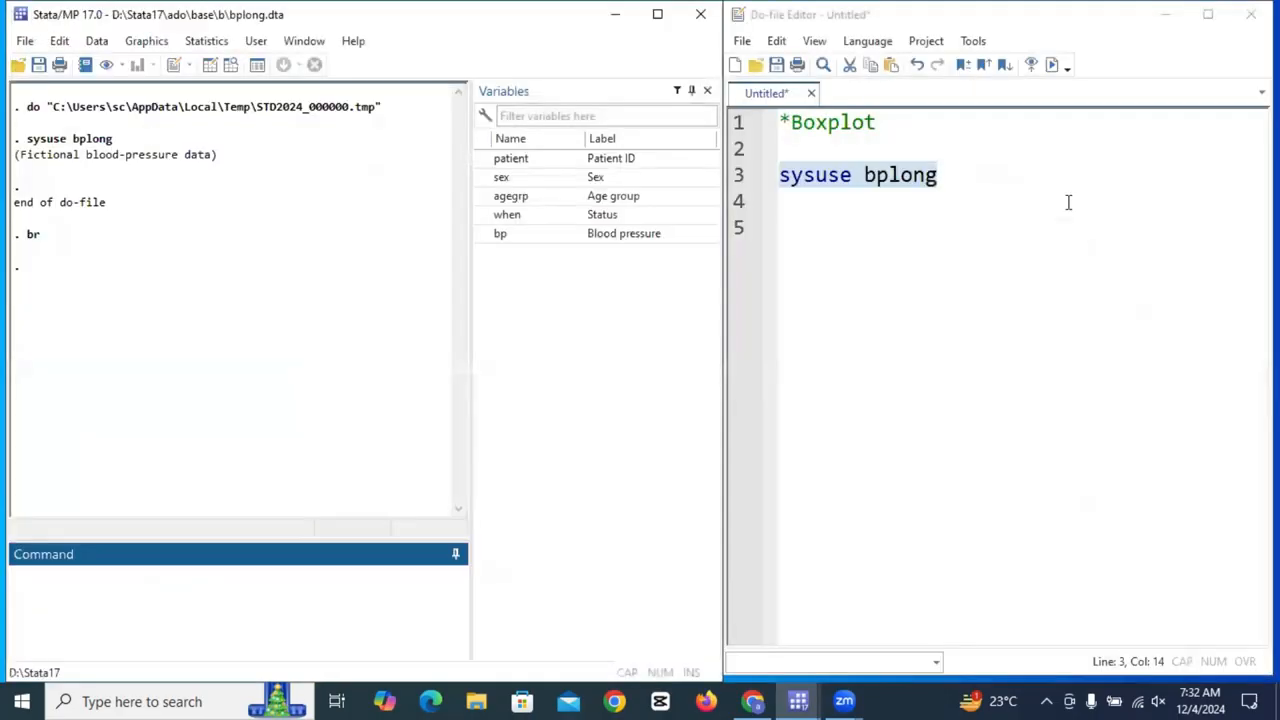
- Write graph box bp,over(when) on a new line of the do-file, leaving a blank line after the sysuse command
{"action": "left_click", "coordinate": [1066, 200]}
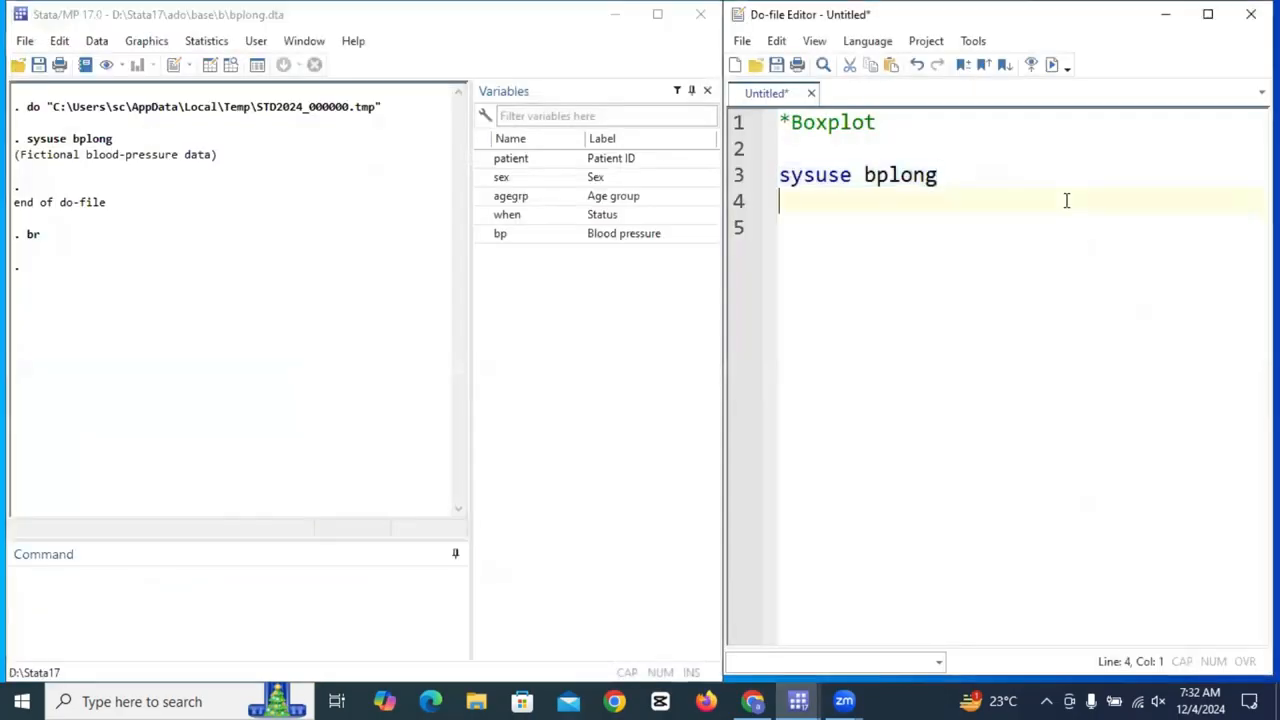
{"action": "key", "text": "Return"}
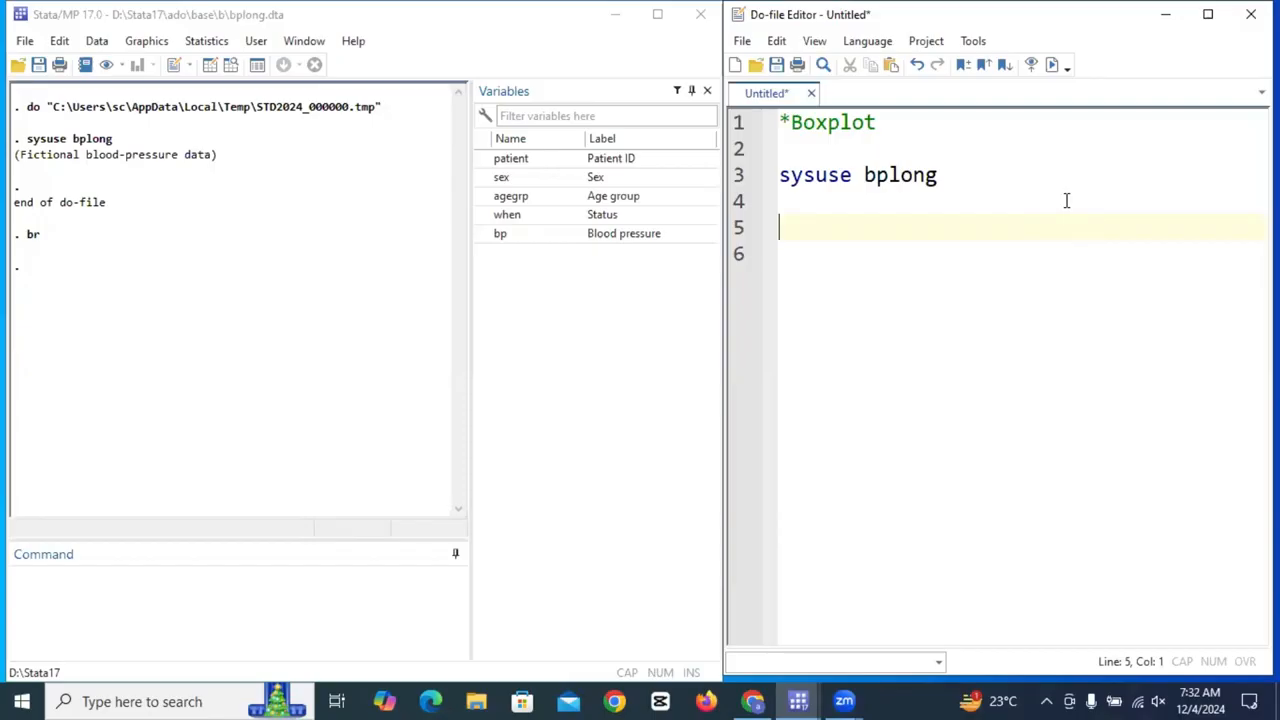
{"action": "type", "text": "graph"}
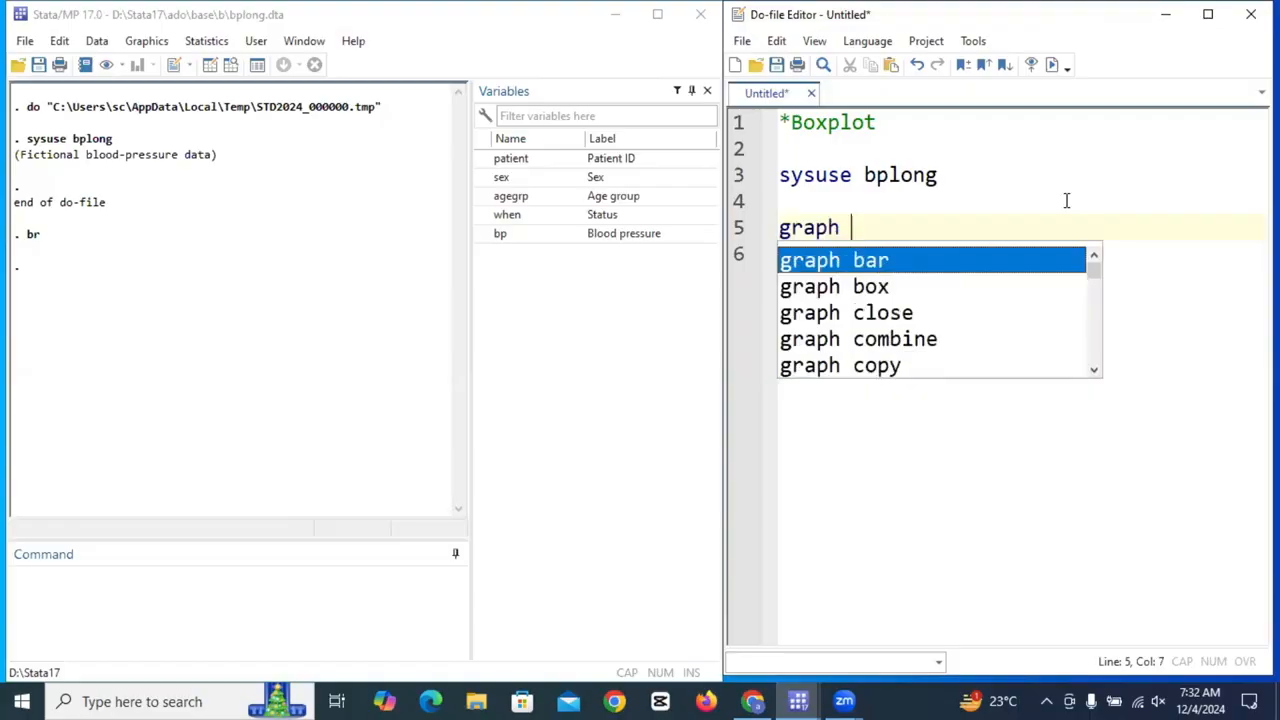
{"action": "type", "text": " bo"}
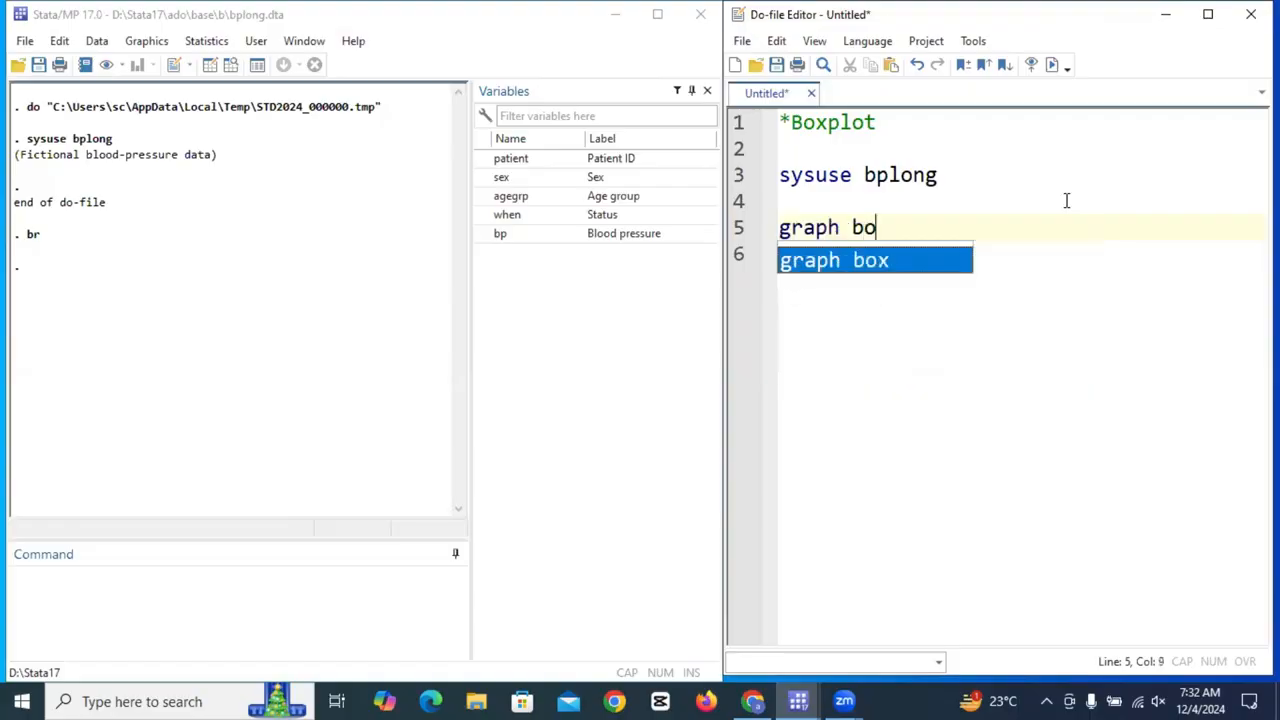
{"action": "type", "text": "x b"}
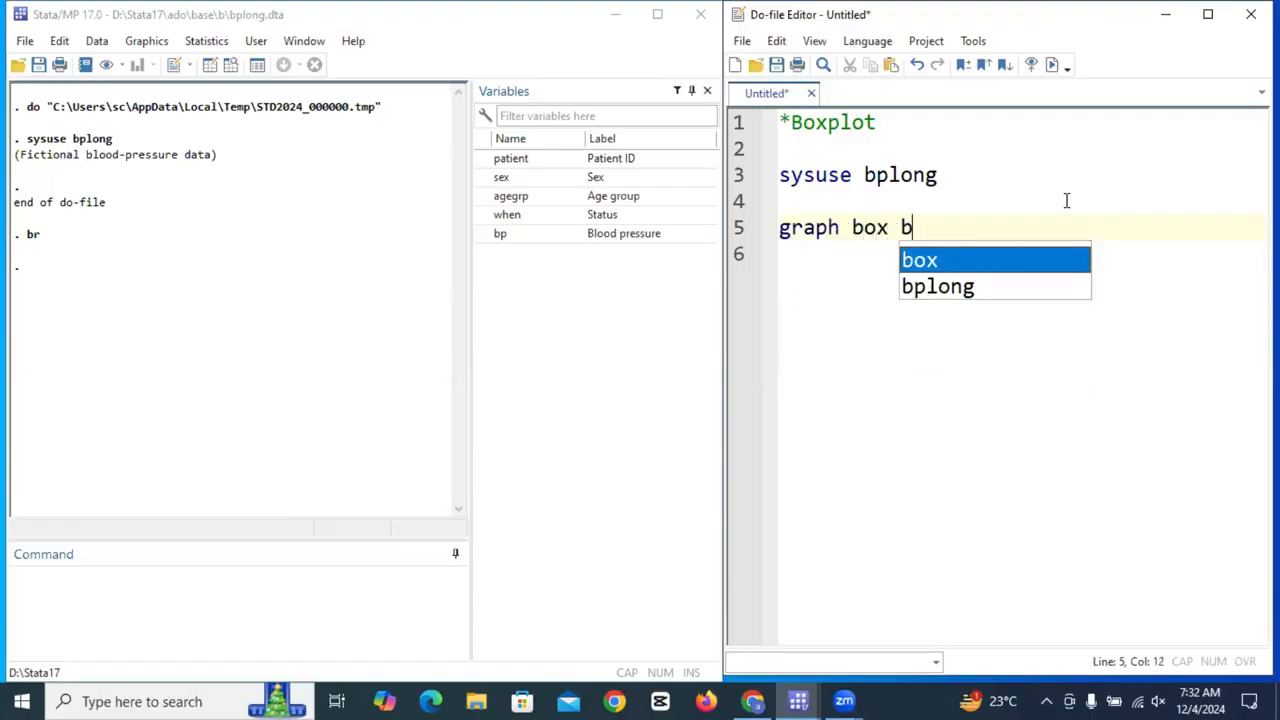
{"action": "type", "text": "p,o"}
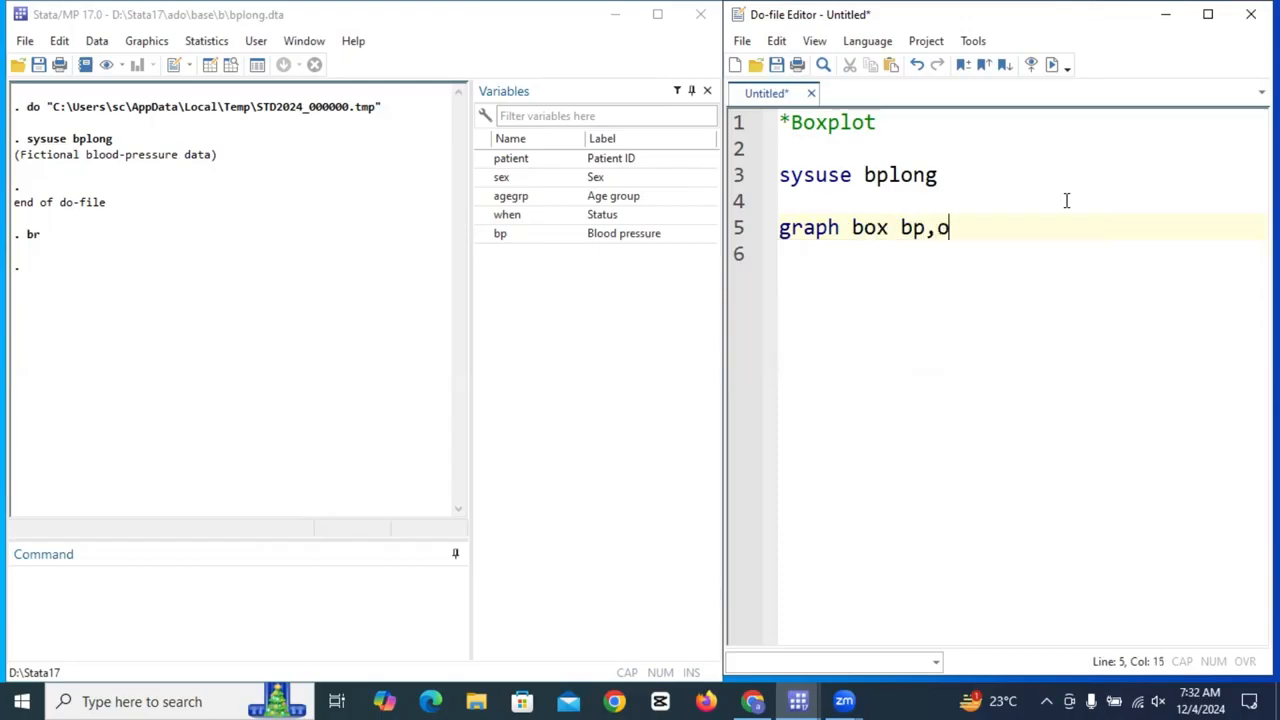
{"action": "type", "text": "ver"}
{"action": "left_click", "coordinate": [802, 228]}
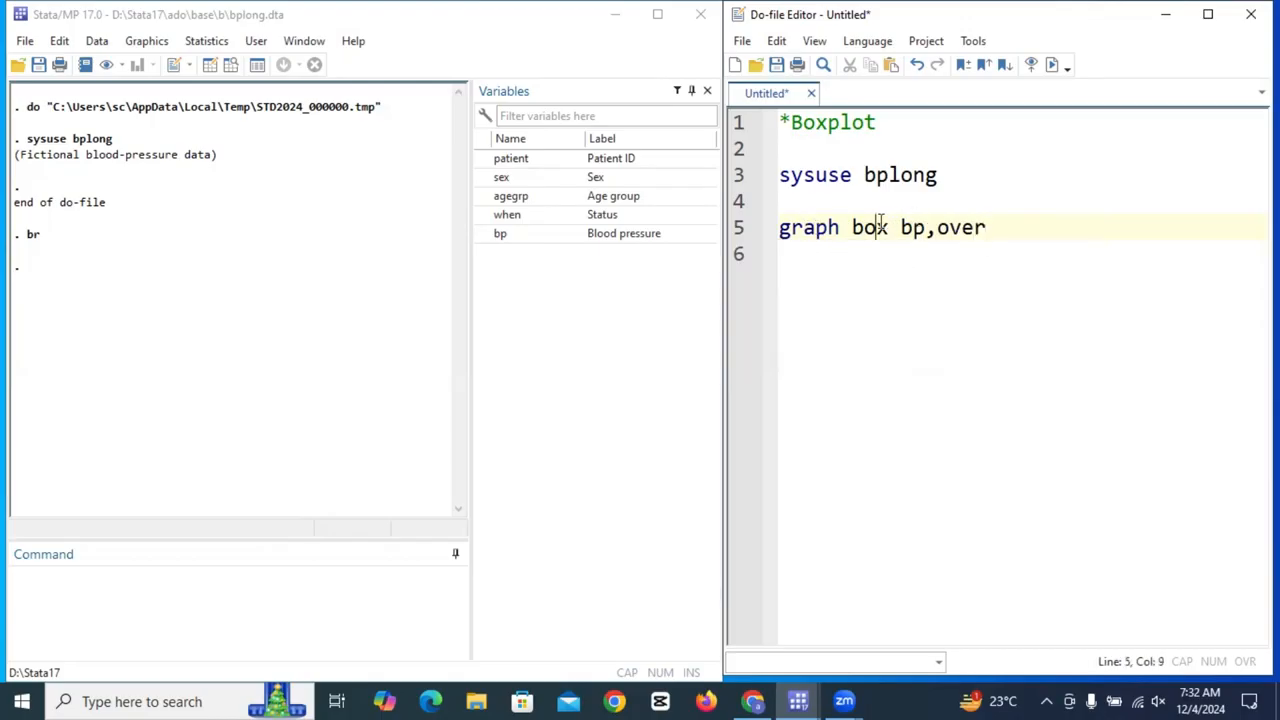
{"action": "left_click", "coordinate": [912, 227]}
{"action": "left_click", "coordinate": [950, 228]}
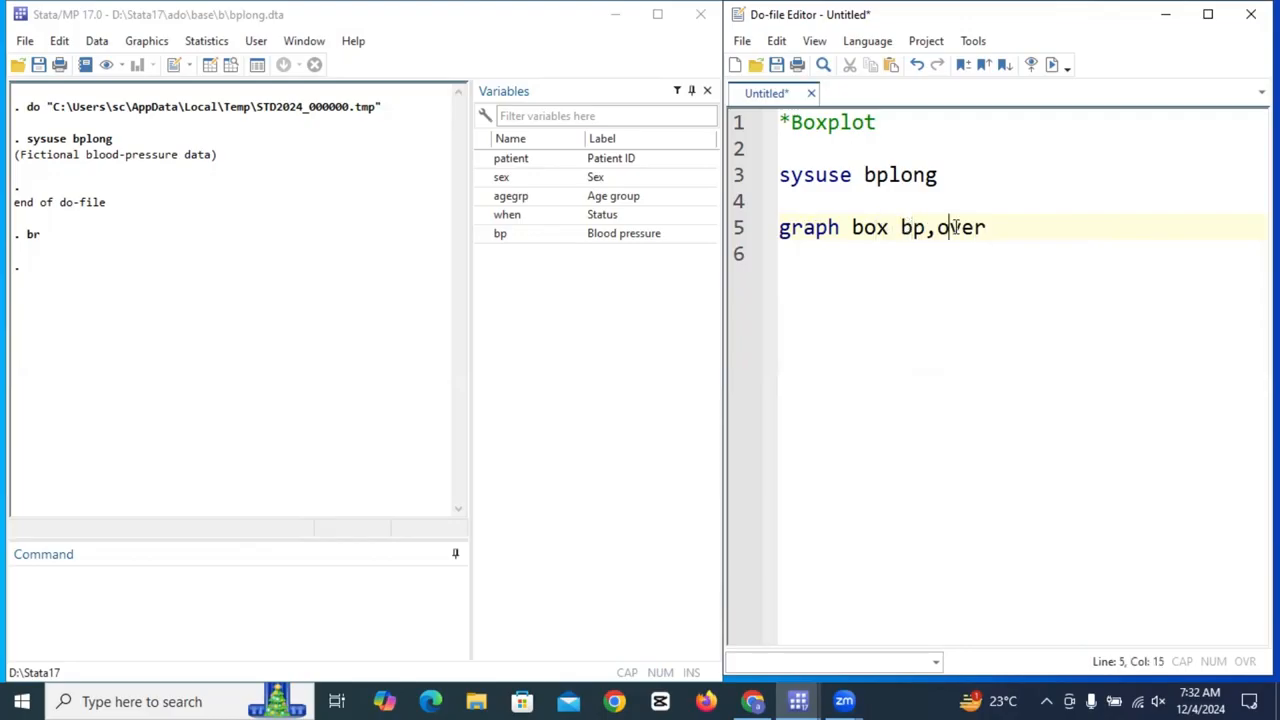
{"action": "left_click", "coordinate": [987, 228]}
{"action": "type", "text": "("}
{"action": "type", "text": "when"}
{"action": "key", "text": "Right"}
- Add a second grouping option, over(sex), to the graph box command
{"action": "type", "text": "over"}
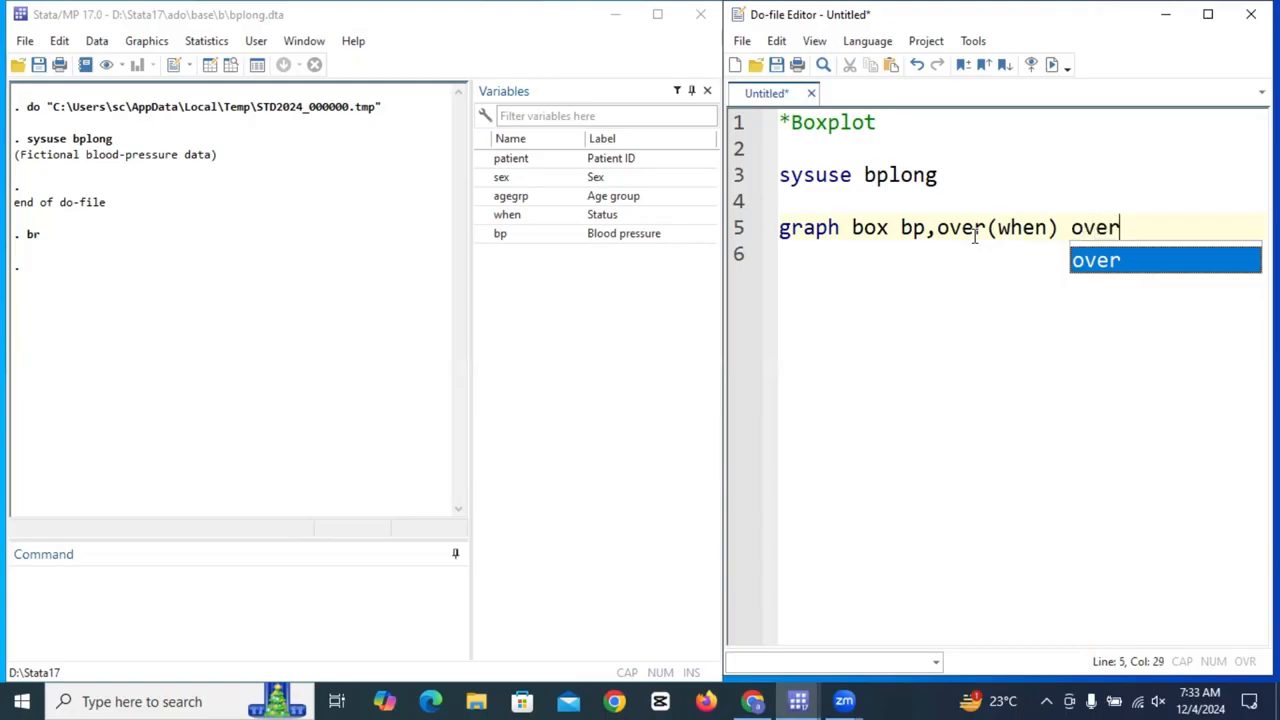
{"action": "type", "text": "("}
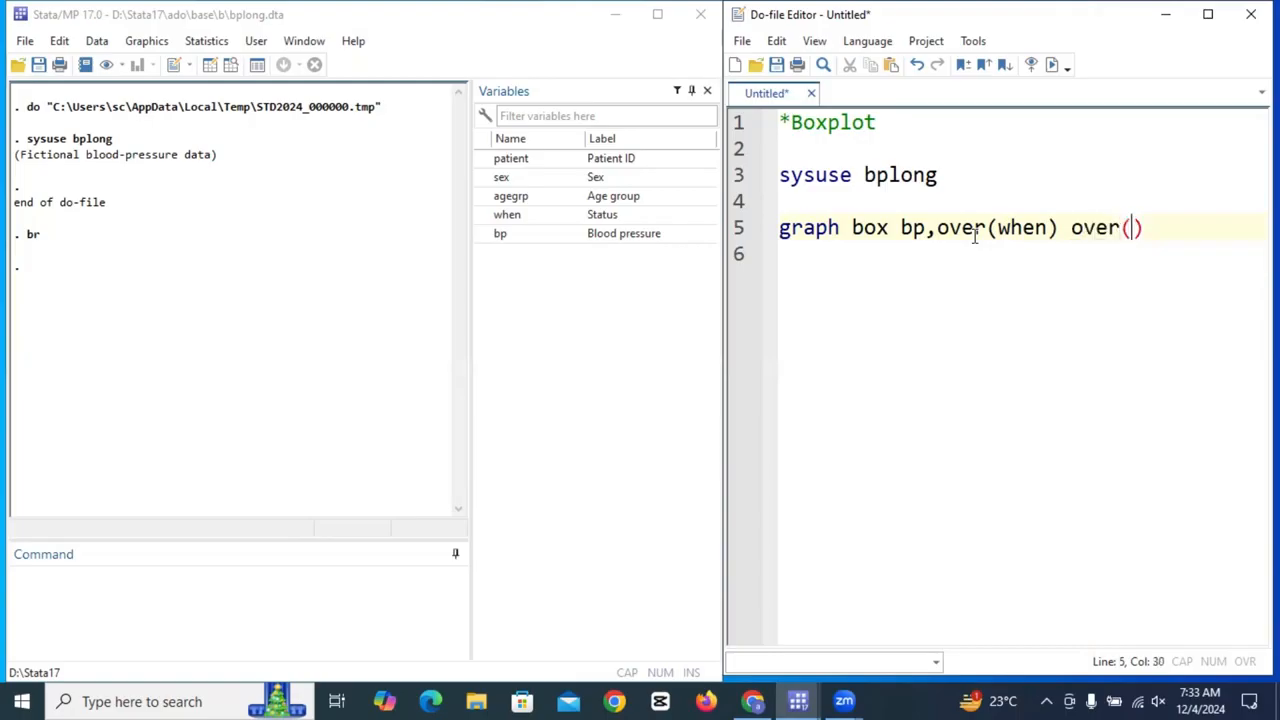
{"action": "type", "text": "sex"}
{"action": "left_click", "coordinate": [1186, 228]}
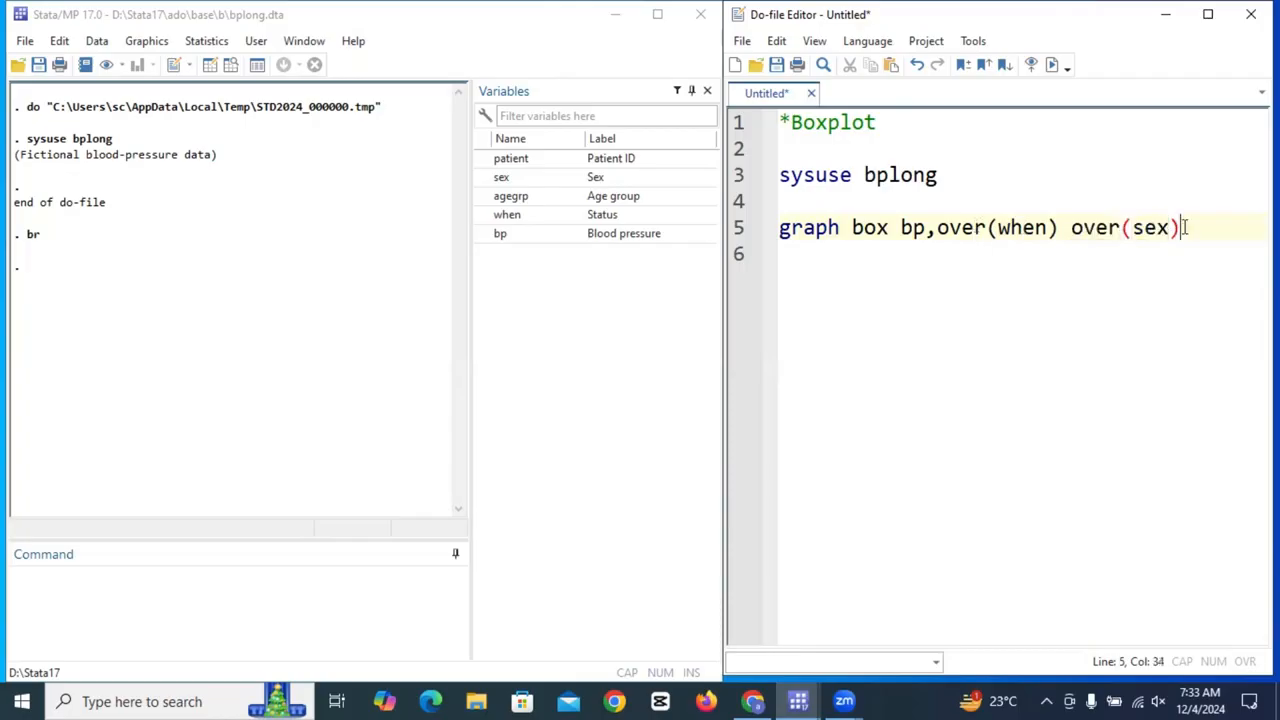
- Append the y-axis title option ytitle("Systolic Bp") to the graph box command
{"action": "type", "text": "t"}
{"action": "key", "text": "BackSpace"}
{"action": "type", "text": "ytit"}
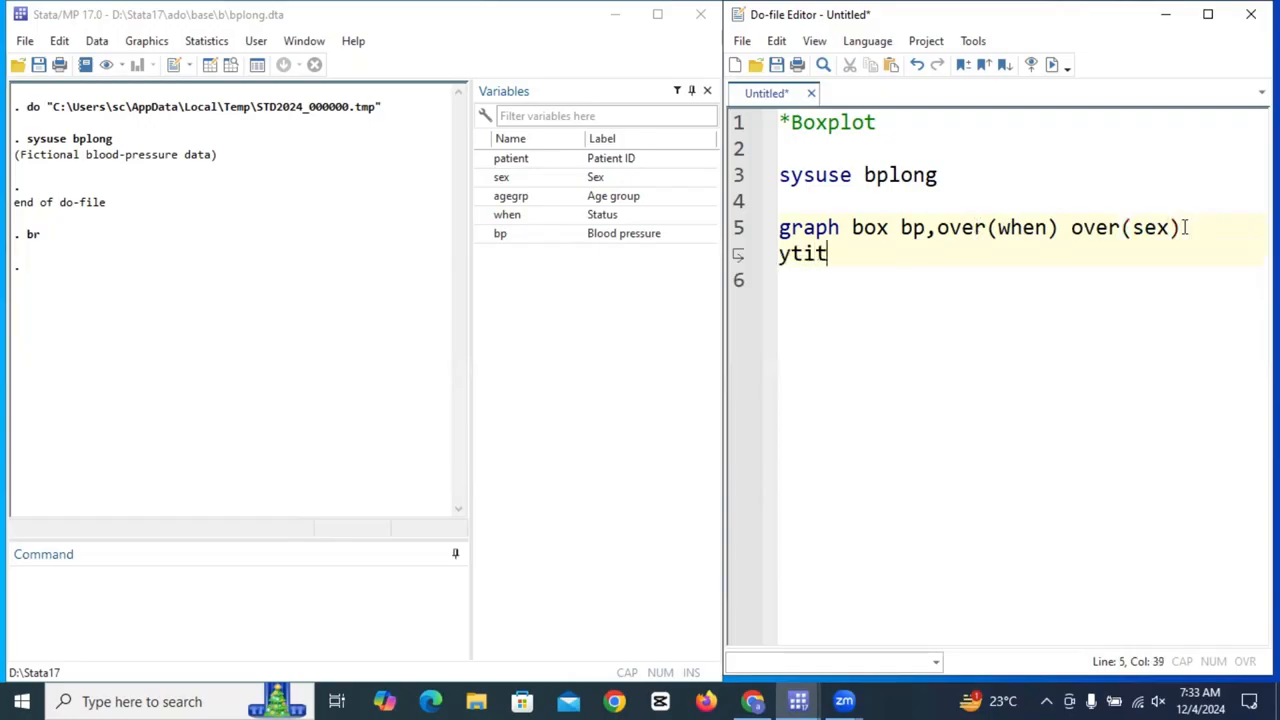
{"action": "type", "text": "le("}
{"action": "type", "text": "\""}
{"action": "type", "text": "Systol"}
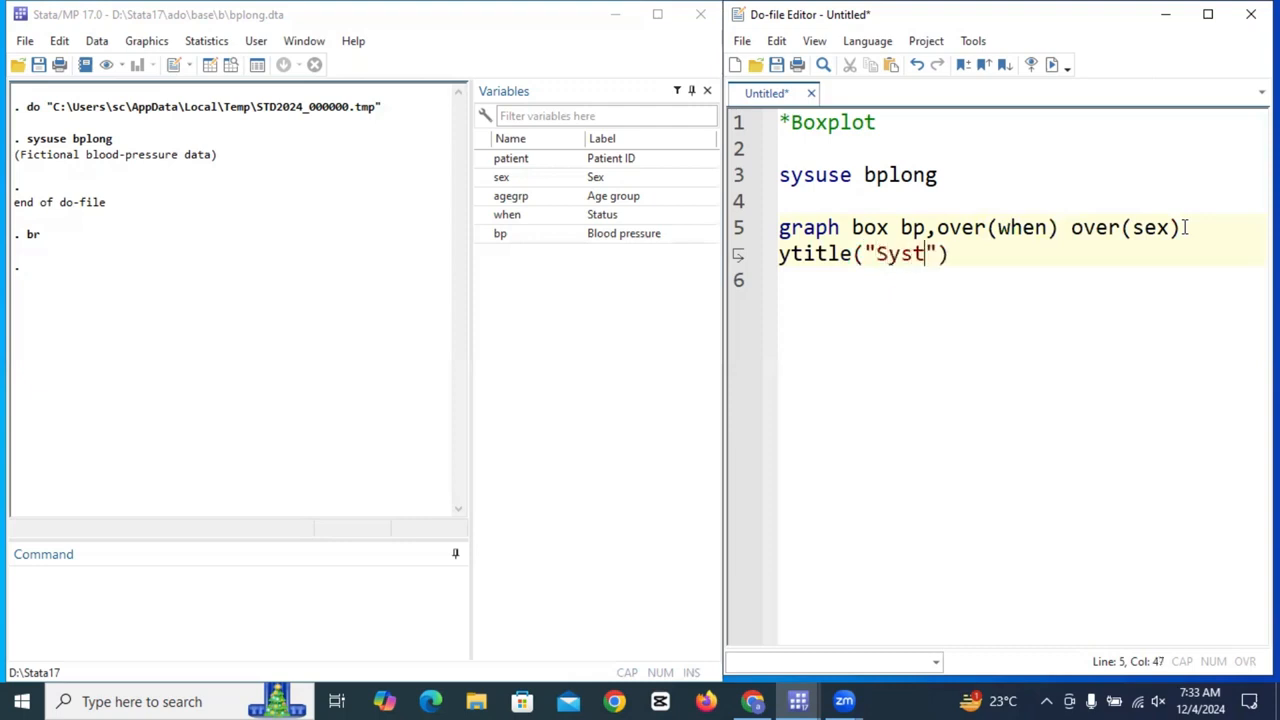
{"action": "type", "text": "ic B"}
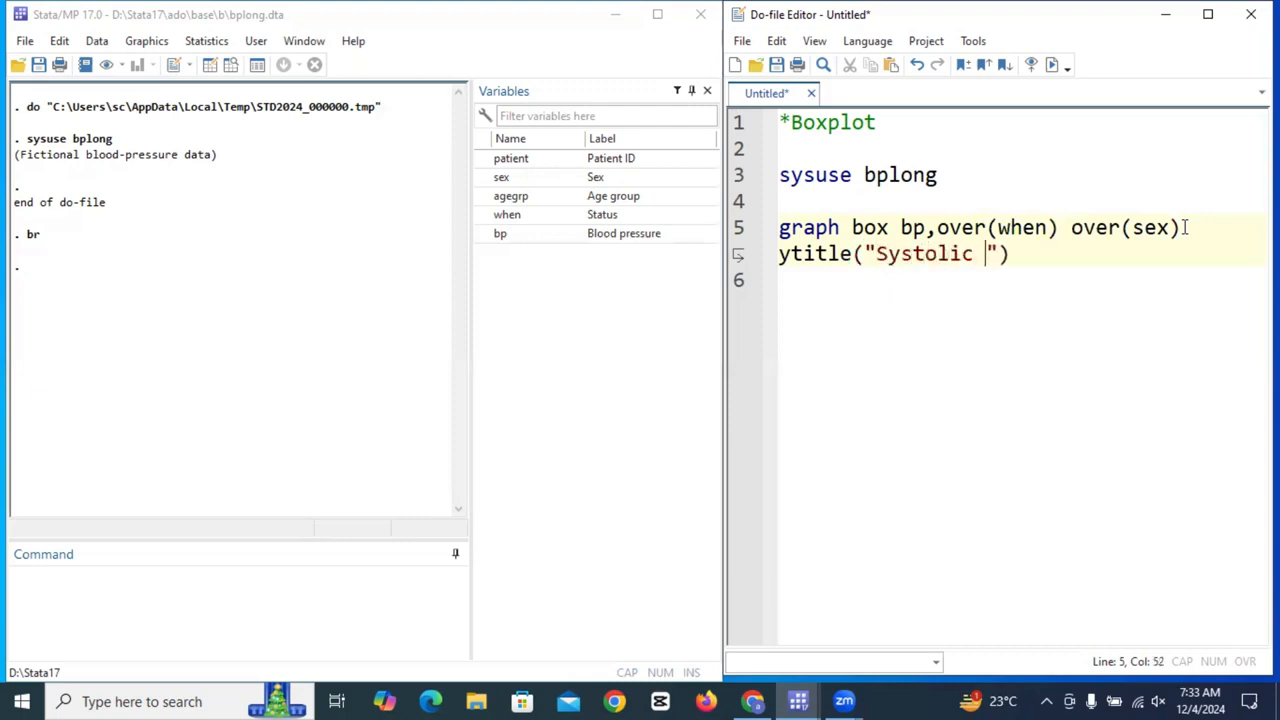
{"action": "type", "text": "p"}
{"action": "key", "text": "Right"}
{"action": "key", "text": "Right"}
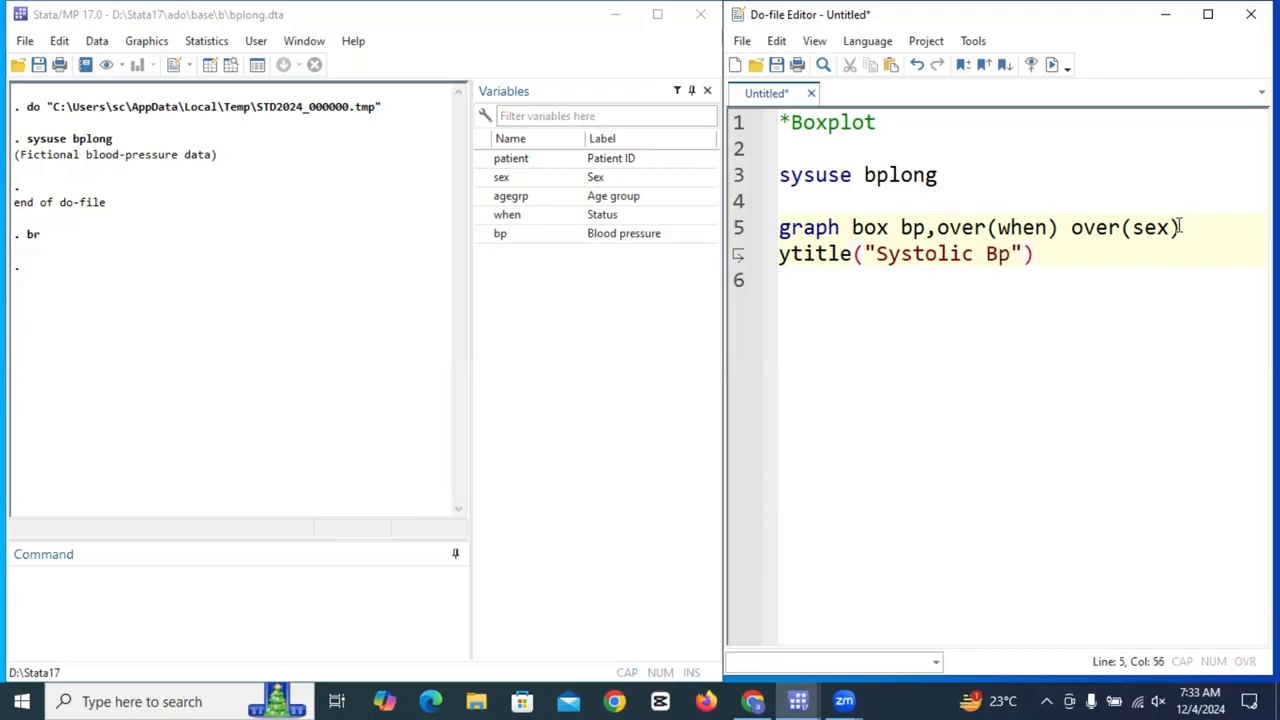
- Run only the graph box command to draw the box plot, and close the graph window after viewing it
{"action": "key", "text": "shift+Home"}
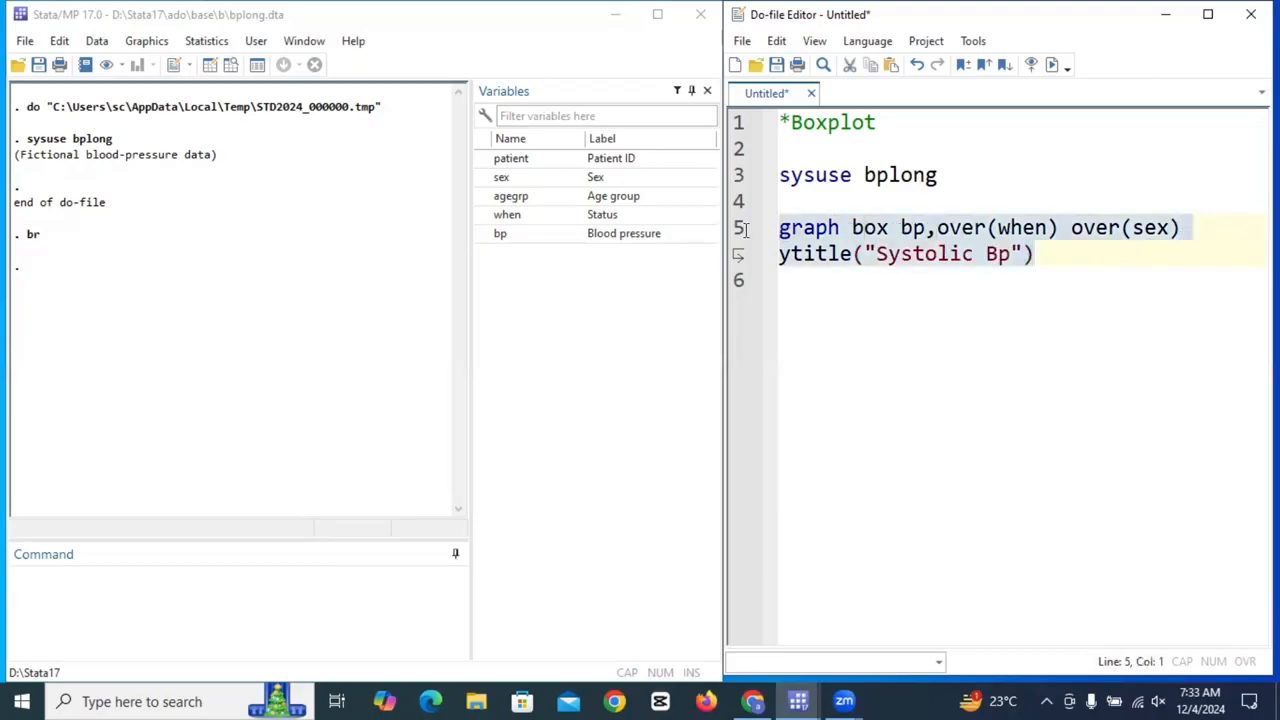
{"action": "left_click", "coordinate": [1050, 64]}
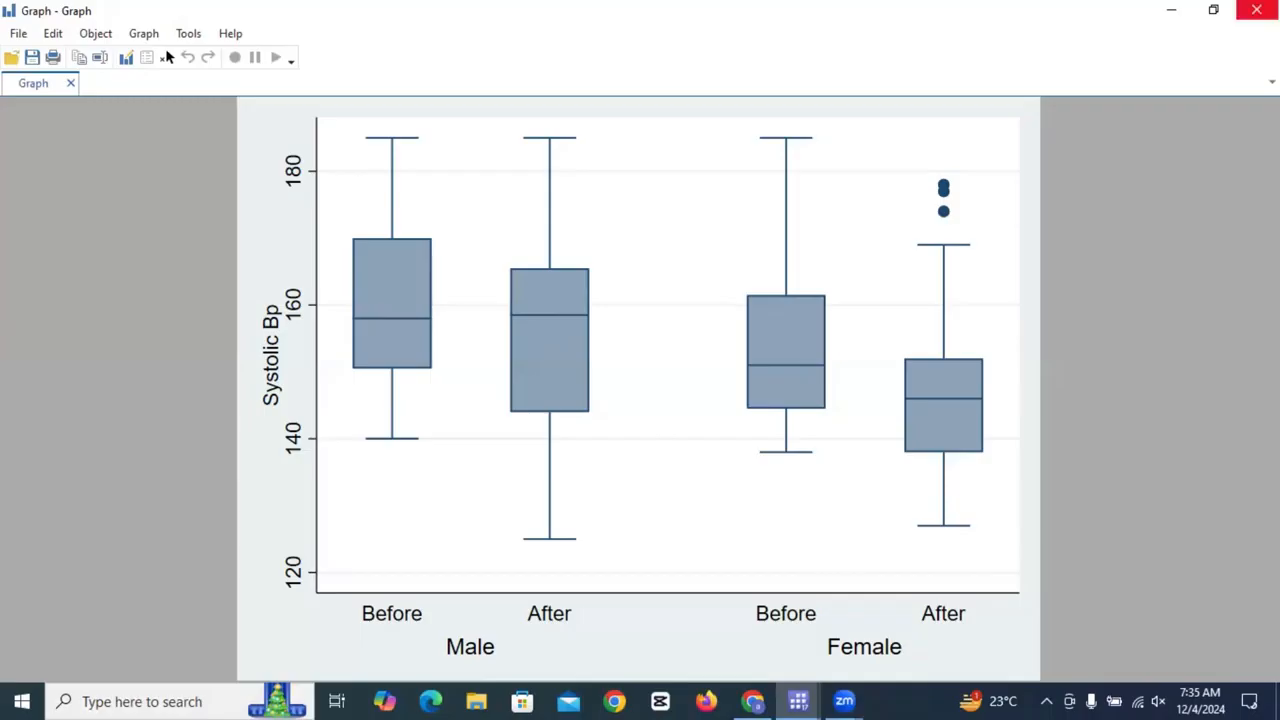
{"action": "left_click", "coordinate": [1256, 10]}
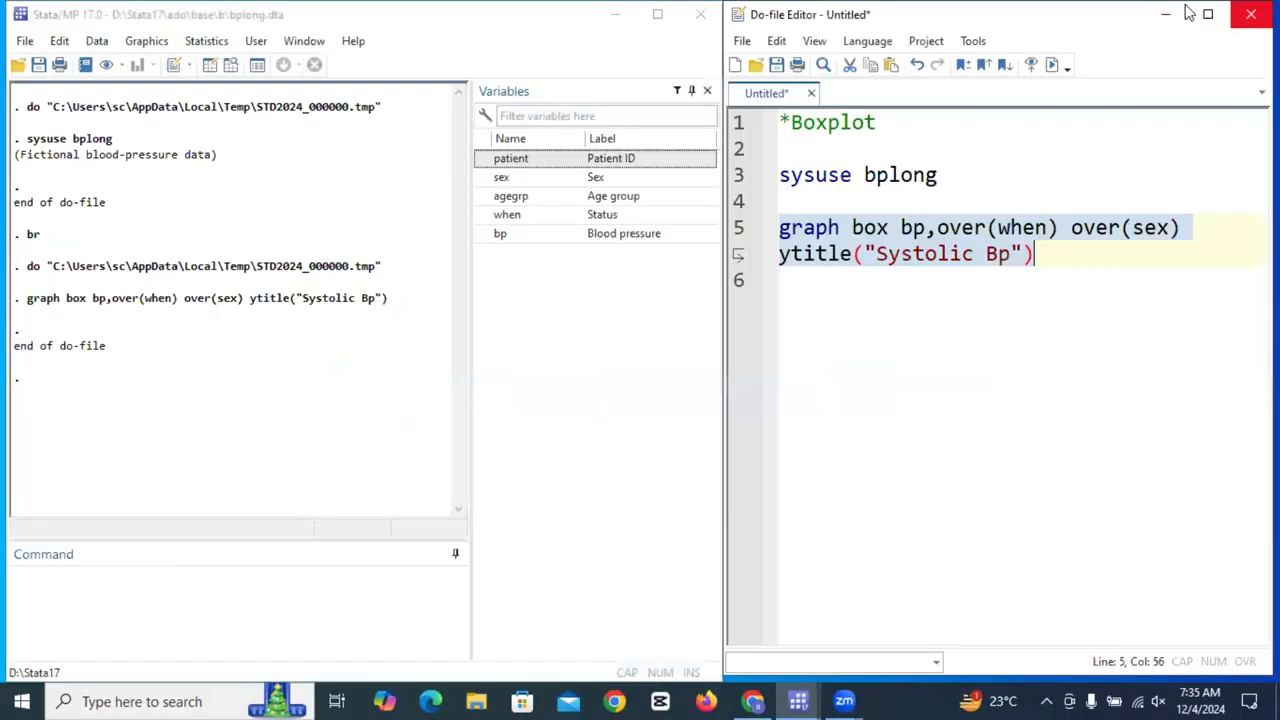
- Start a new box plot through the graph box dialog and choose bp as the plotted variable, keeping vertical orientation
{"action": "left_click", "coordinate": [150, 40]}
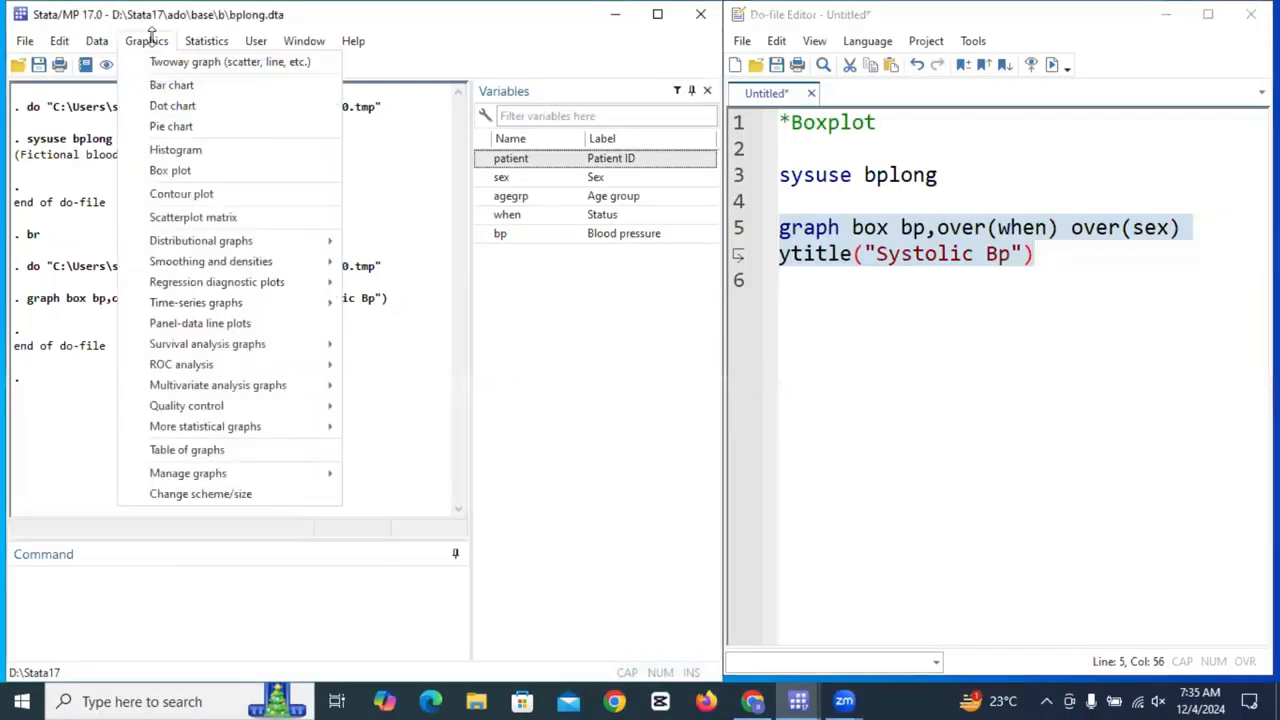
{"action": "left_click", "coordinate": [170, 170]}
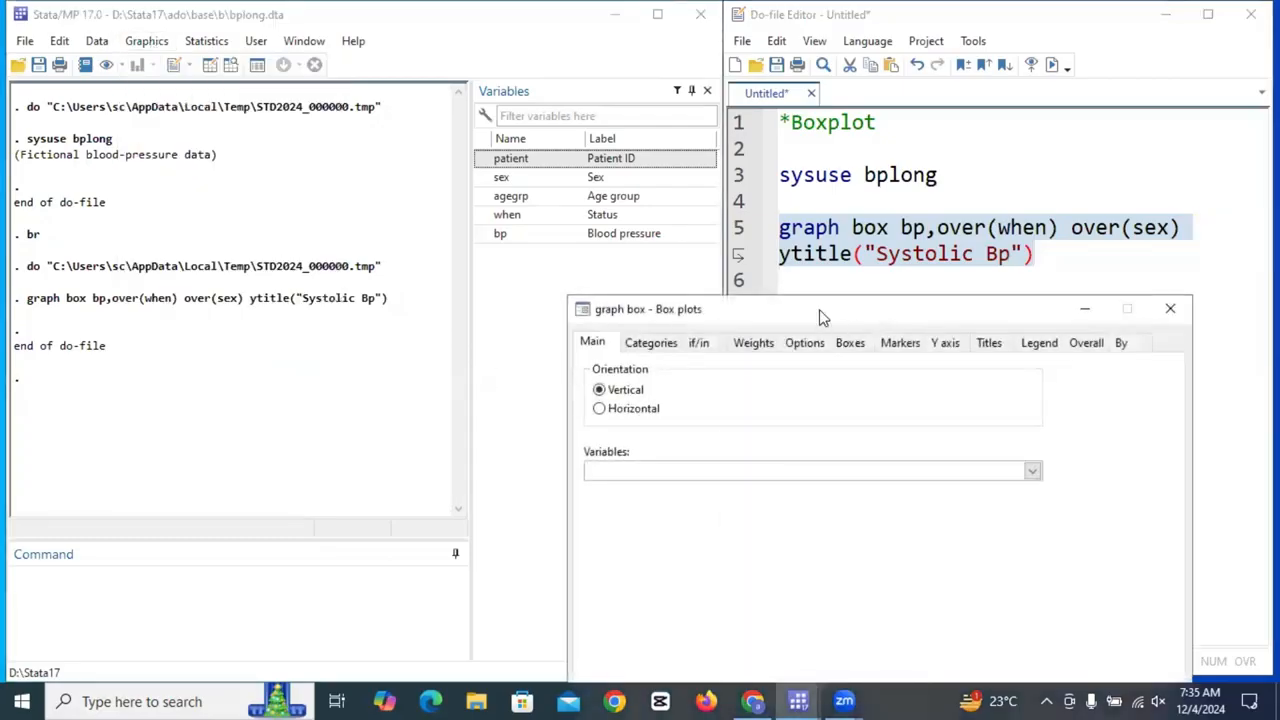
{"action": "left_click_drag", "start_coordinate": [820, 316], "coordinate": [384, 158]}
{"action": "left_click", "coordinate": [596, 310]}
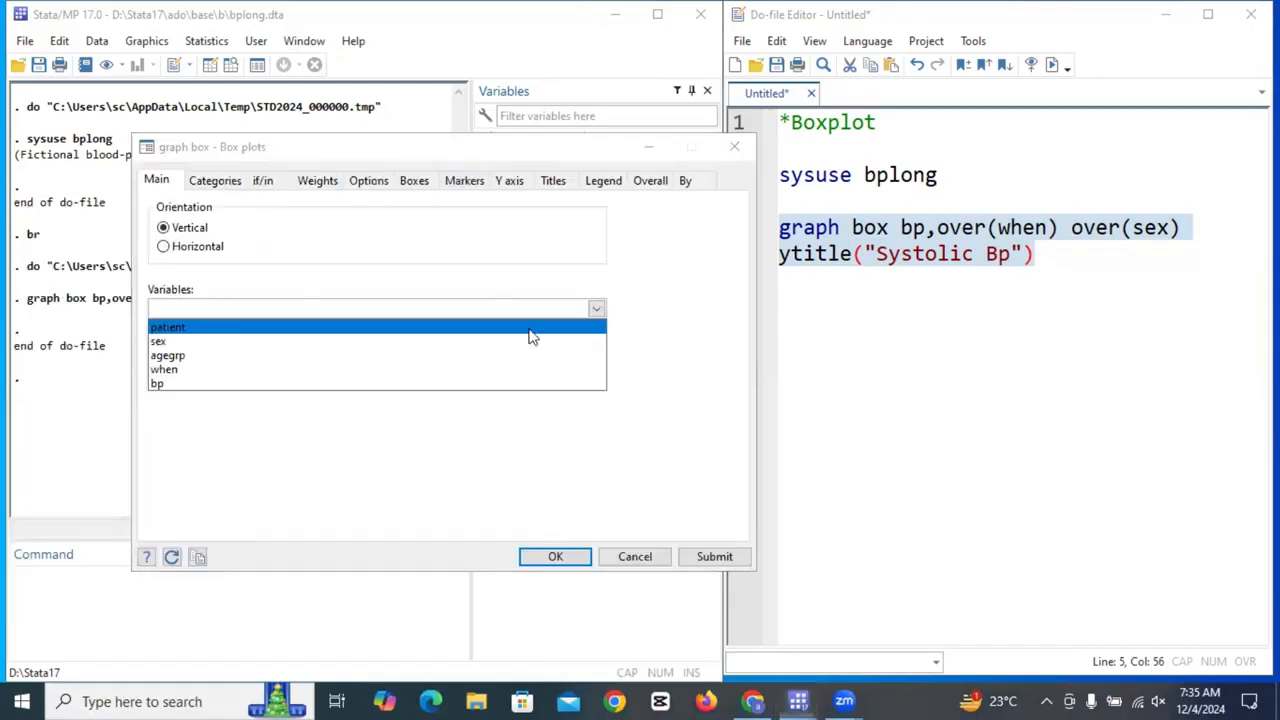
{"action": "left_click", "coordinate": [481, 386]}
{"action": "left_click", "coordinate": [643, 368]}
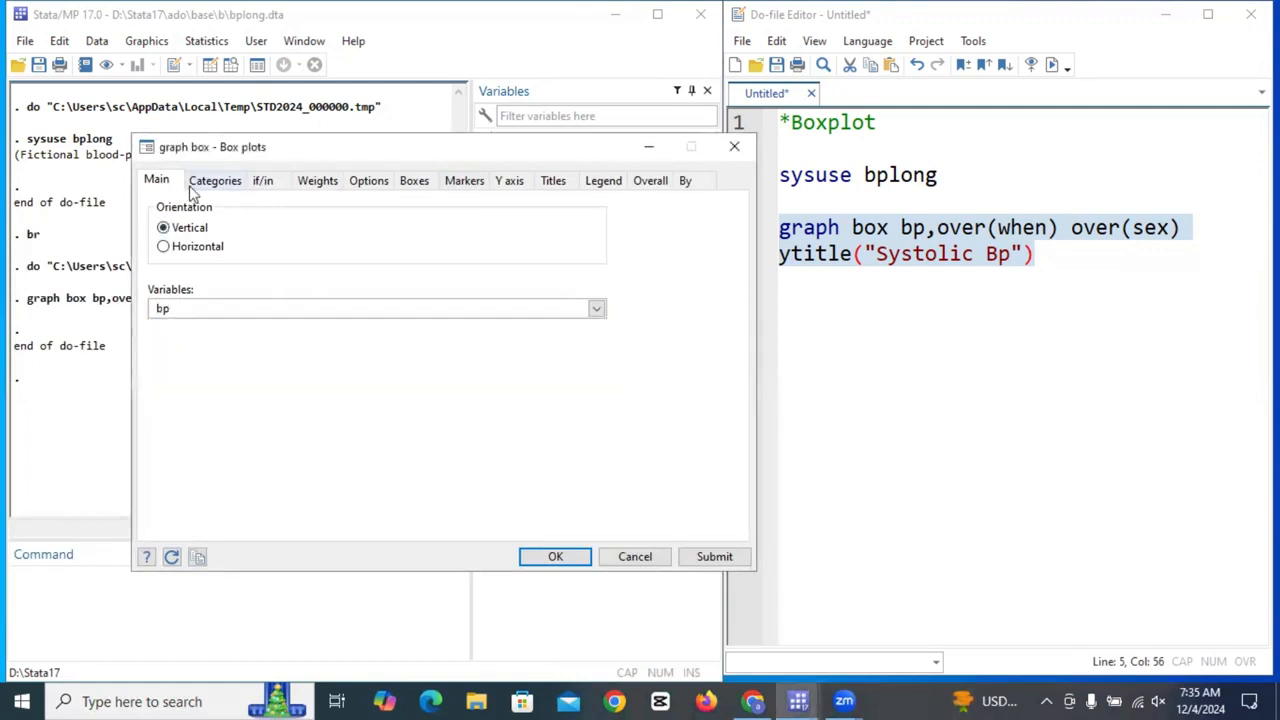
- Group the box plot by when as the first category and by sex as the second
{"action": "left_click", "coordinate": [195, 184]}
{"action": "left_click", "coordinate": [200, 207]}
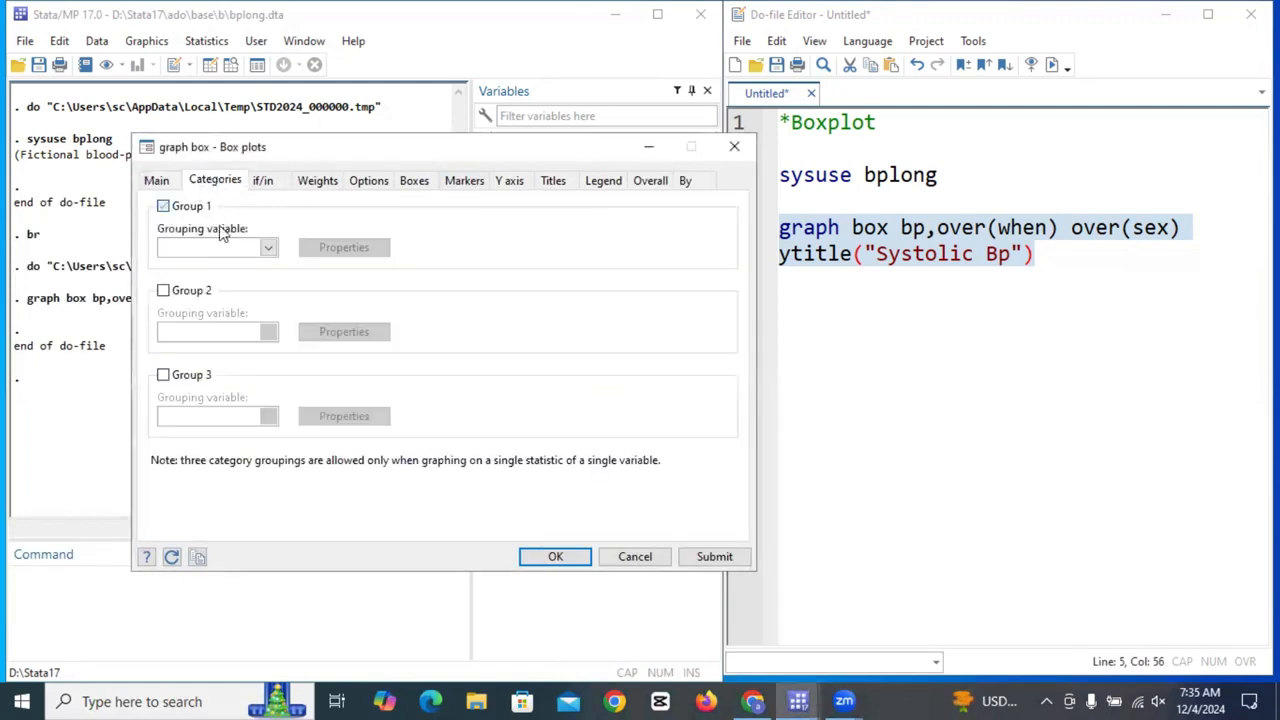
{"action": "left_click", "coordinate": [269, 247]}
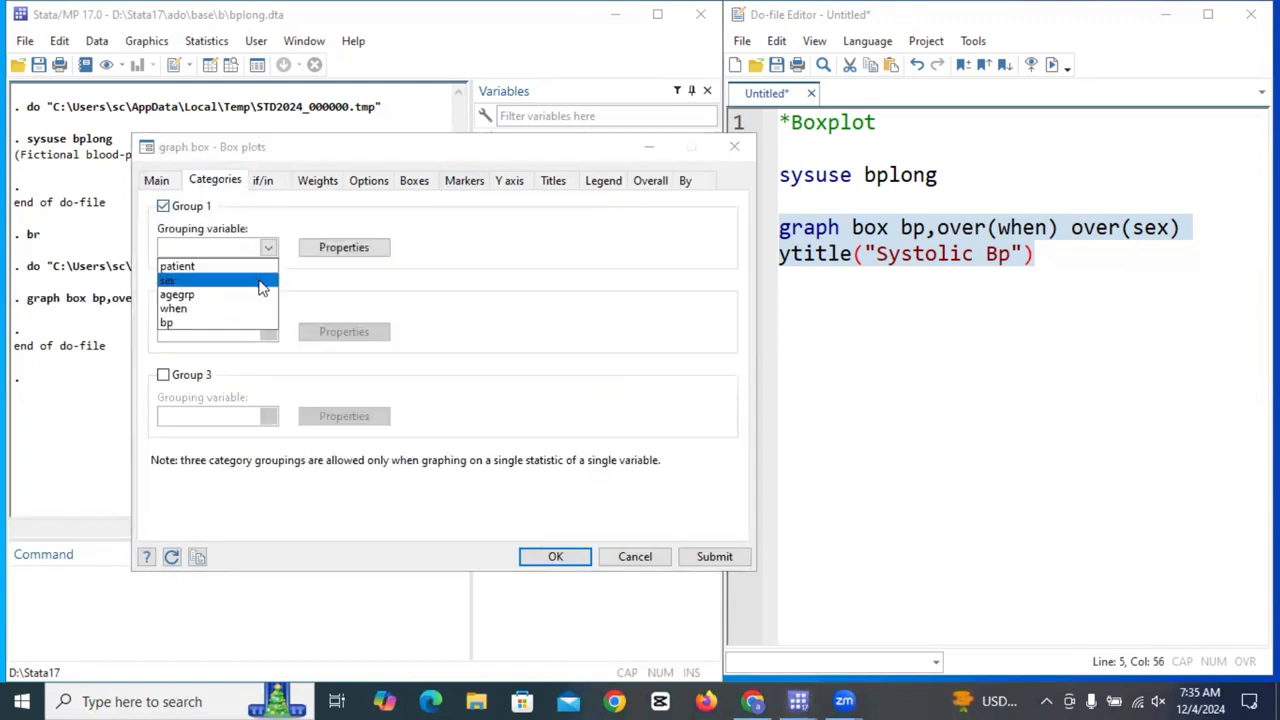
{"action": "left_click", "coordinate": [240, 306]}
{"action": "left_click", "coordinate": [200, 292]}
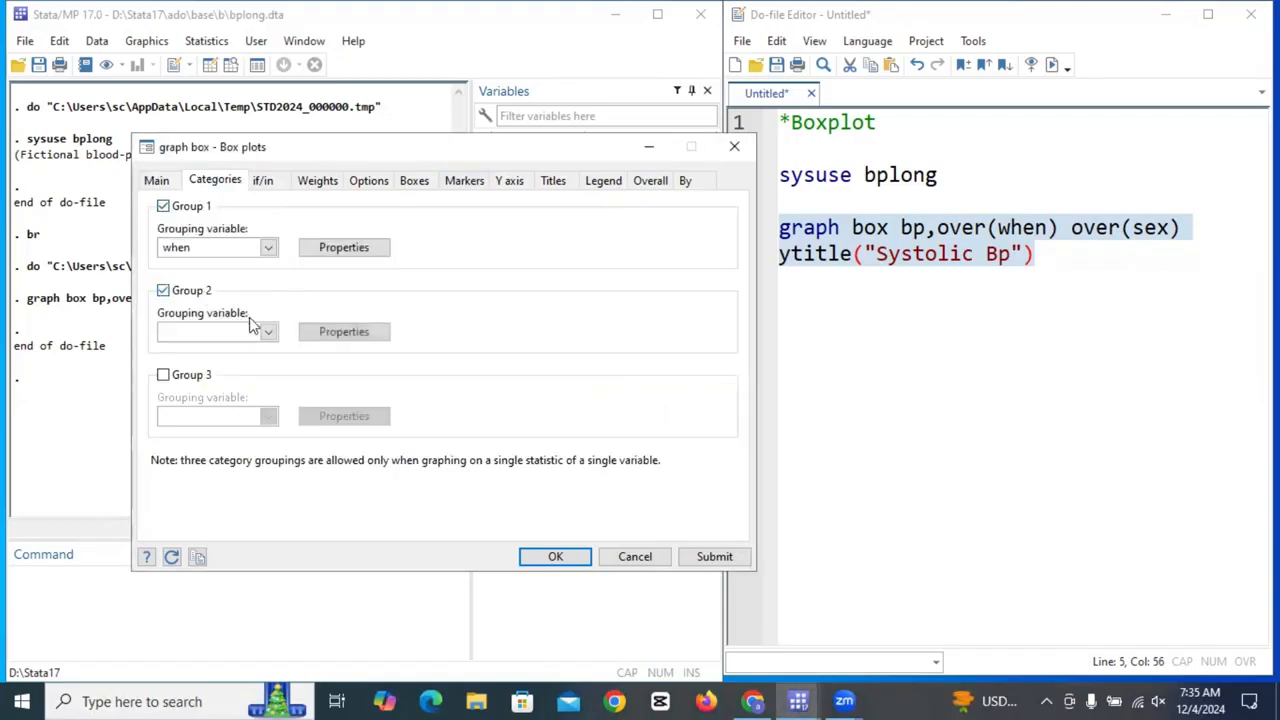
{"action": "left_click", "coordinate": [268, 331]}
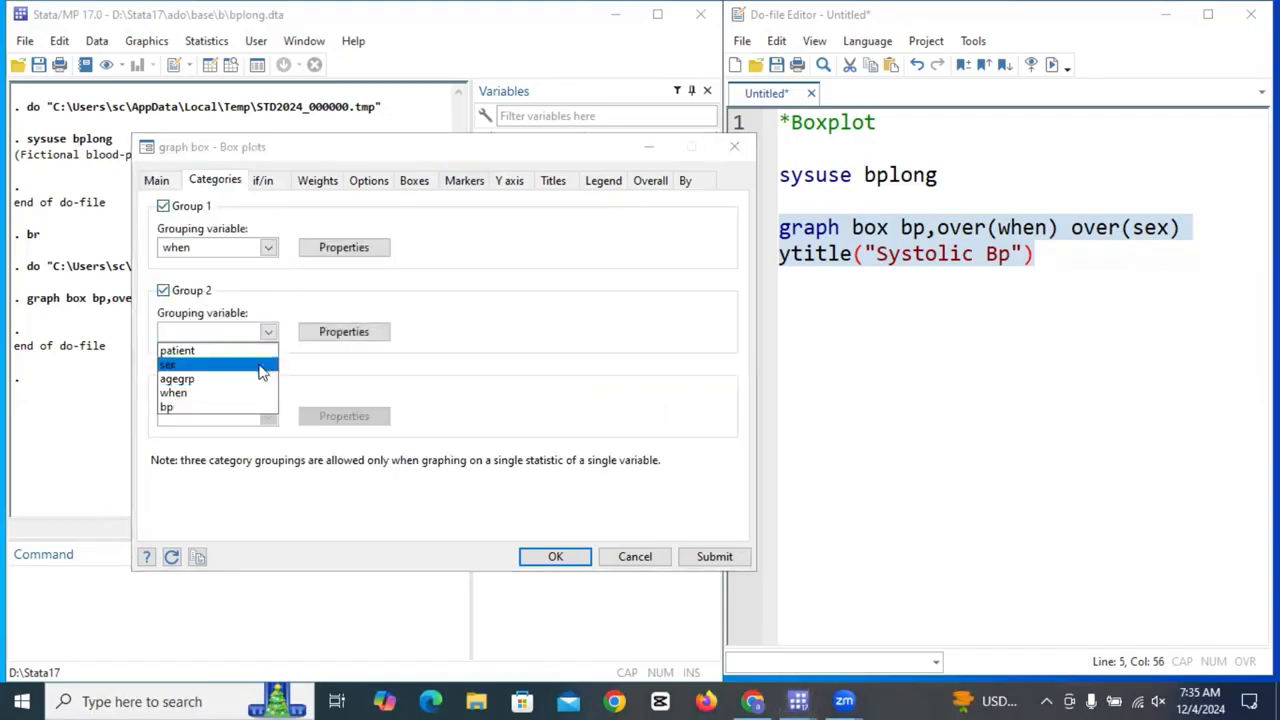
{"action": "left_click", "coordinate": [263, 365]}
- Set the overall graph scheme of the box plot to s1 color
{"action": "left_click", "coordinate": [262, 181]}
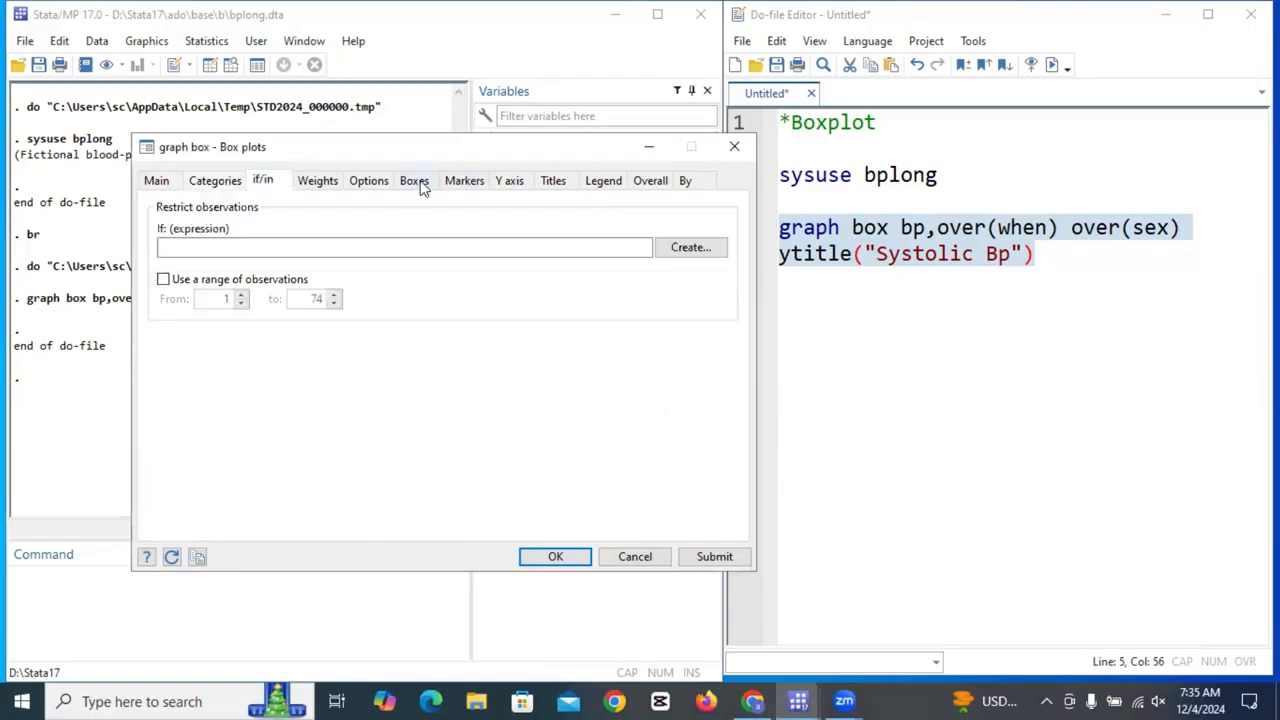
{"action": "left_click", "coordinate": [414, 182]}
{"action": "left_click", "coordinate": [604, 182]}
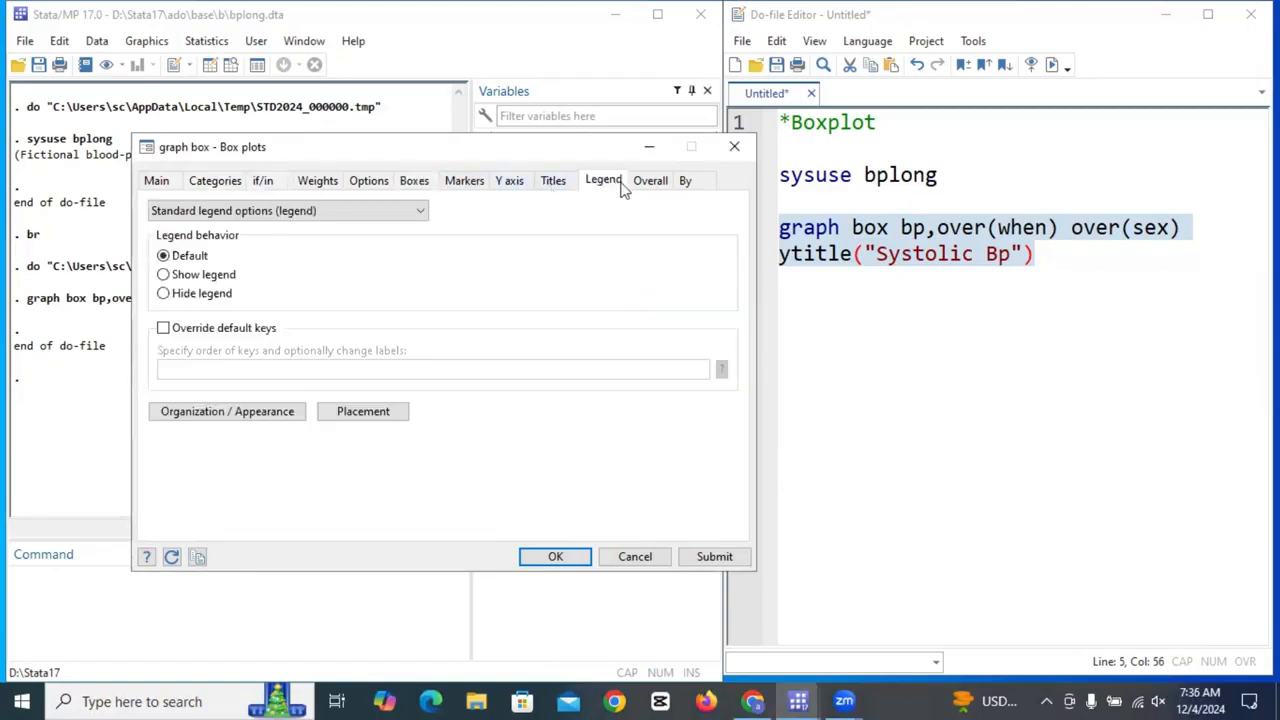
{"action": "left_click", "coordinate": [650, 181]}
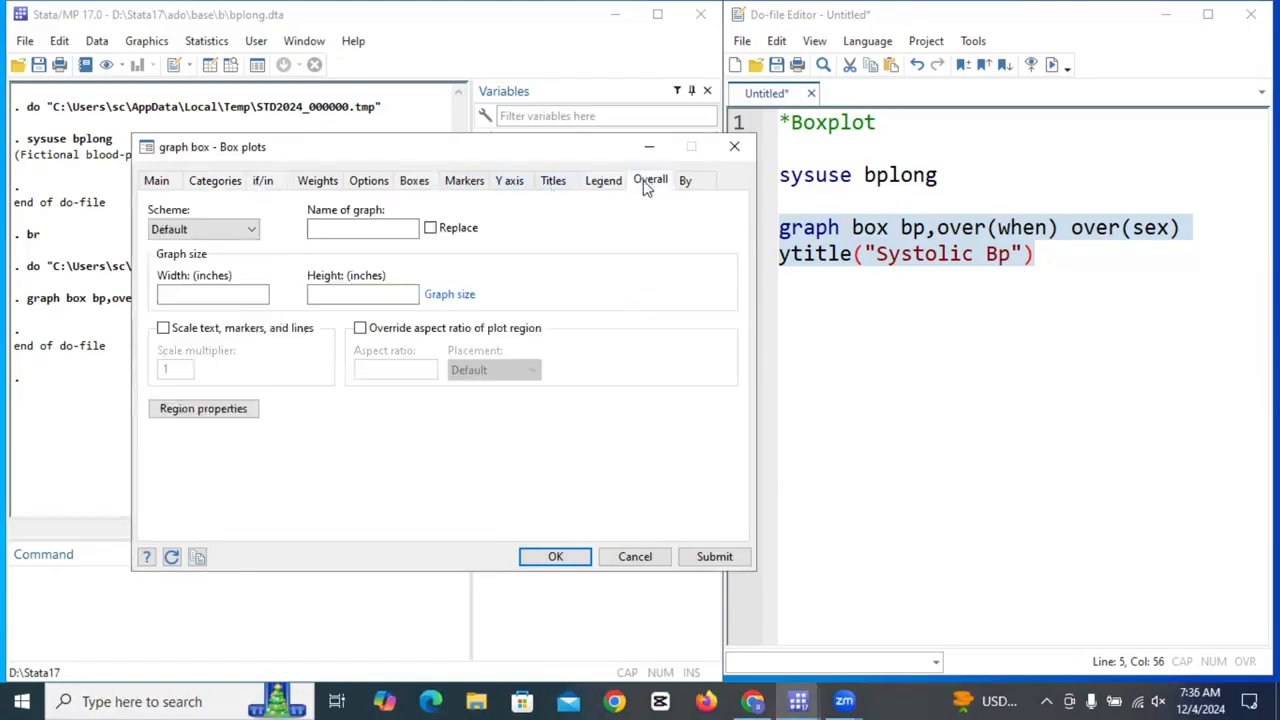
{"action": "left_click", "coordinate": [250, 229]}
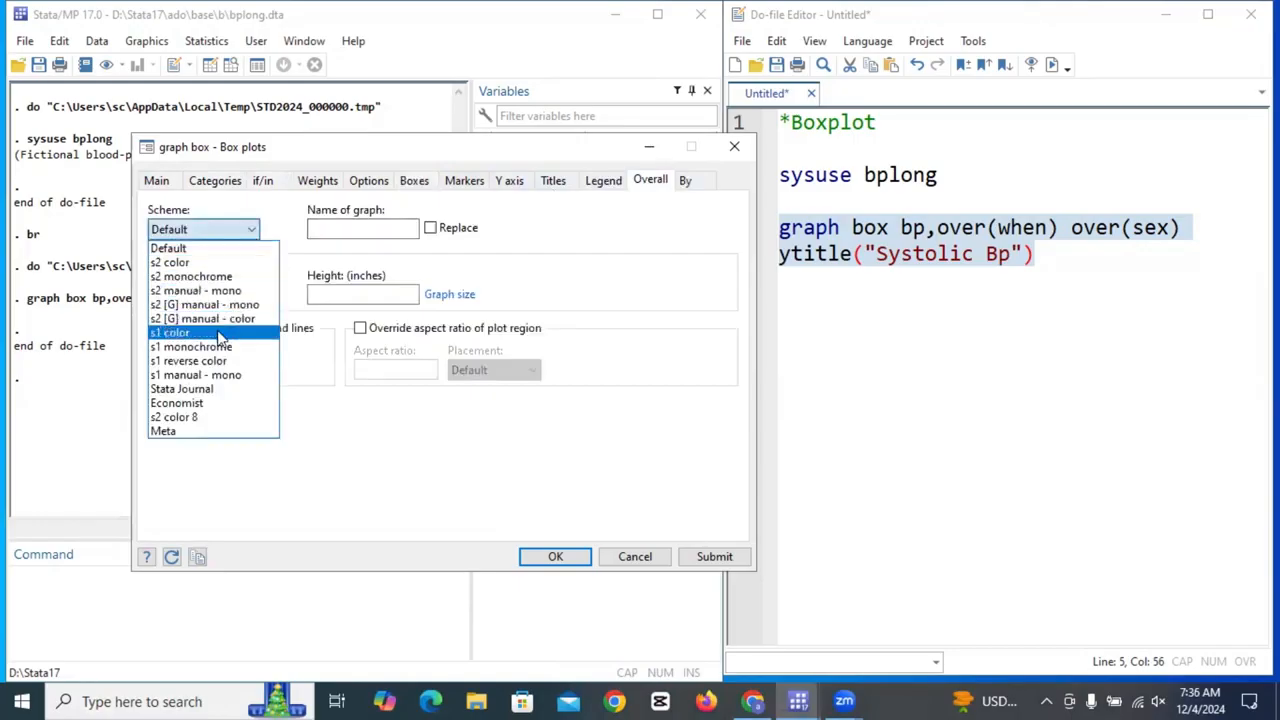
{"action": "left_click", "coordinate": [218, 333]}
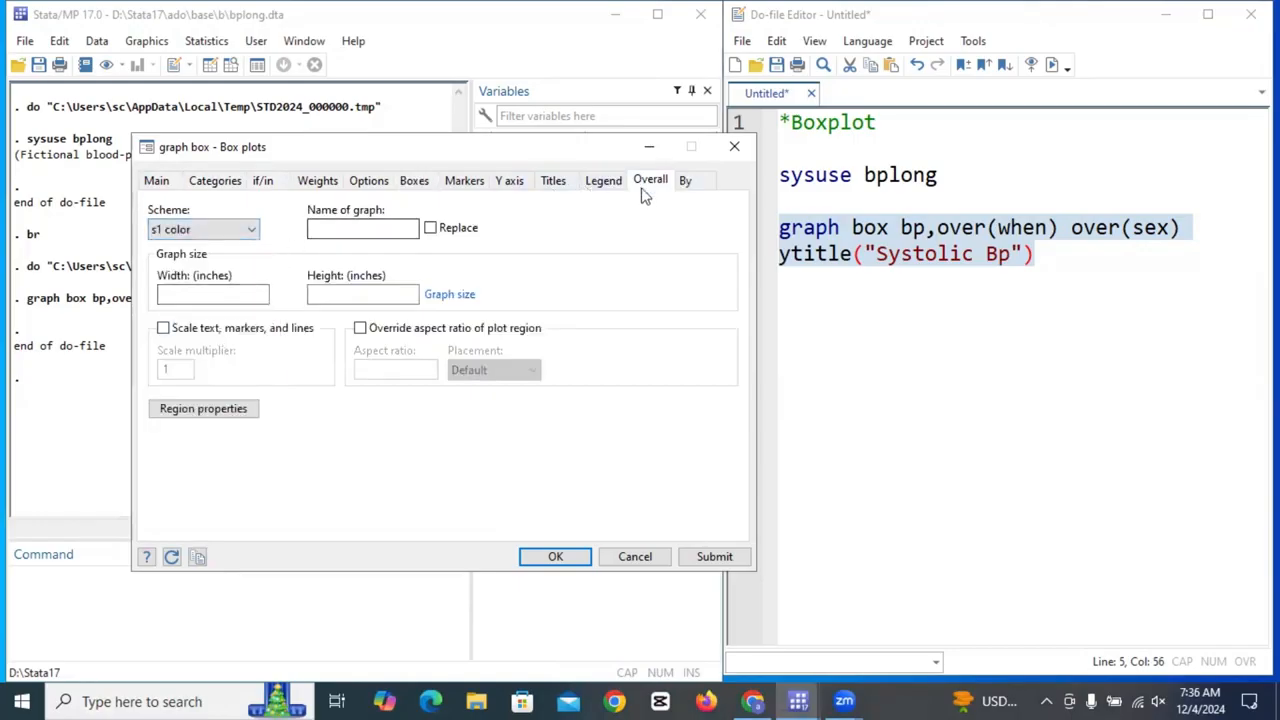
- Set the y-axis title of the box plot to "Systolic bp"
{"action": "left_click", "coordinate": [595, 184]}
{"action": "left_click", "coordinate": [510, 181]}
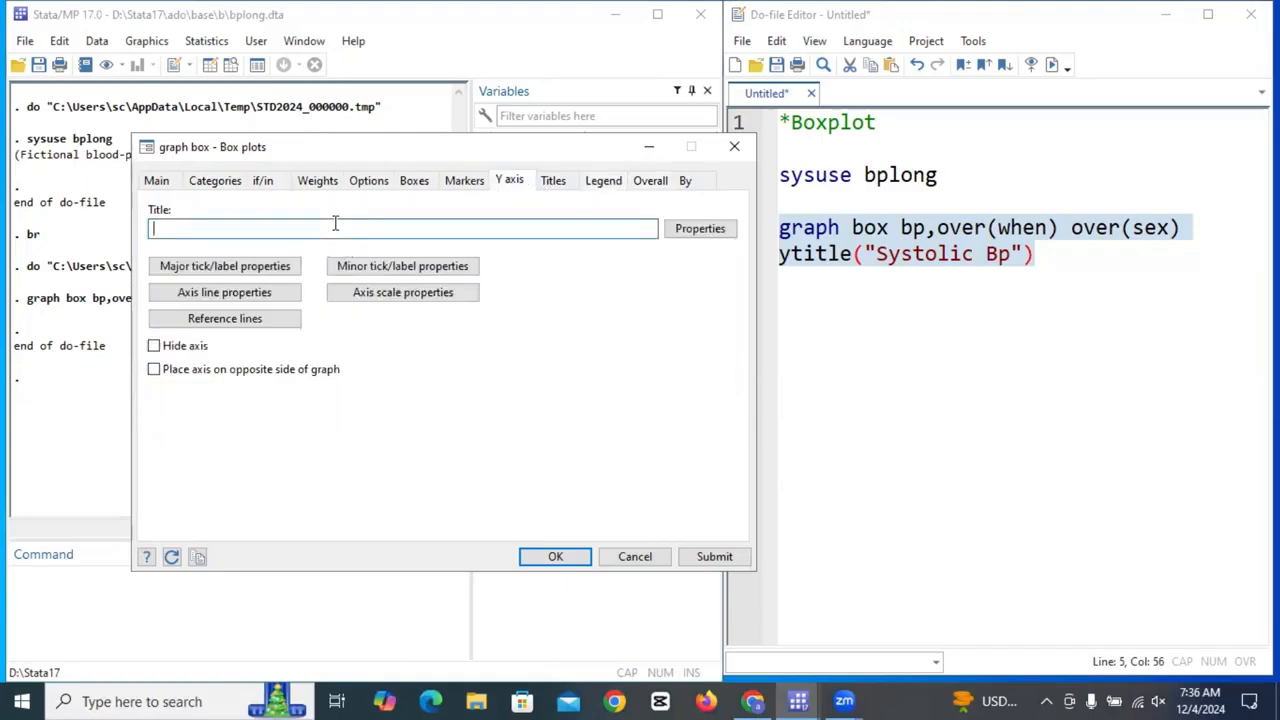
{"action": "type", "text": "Systolic "}
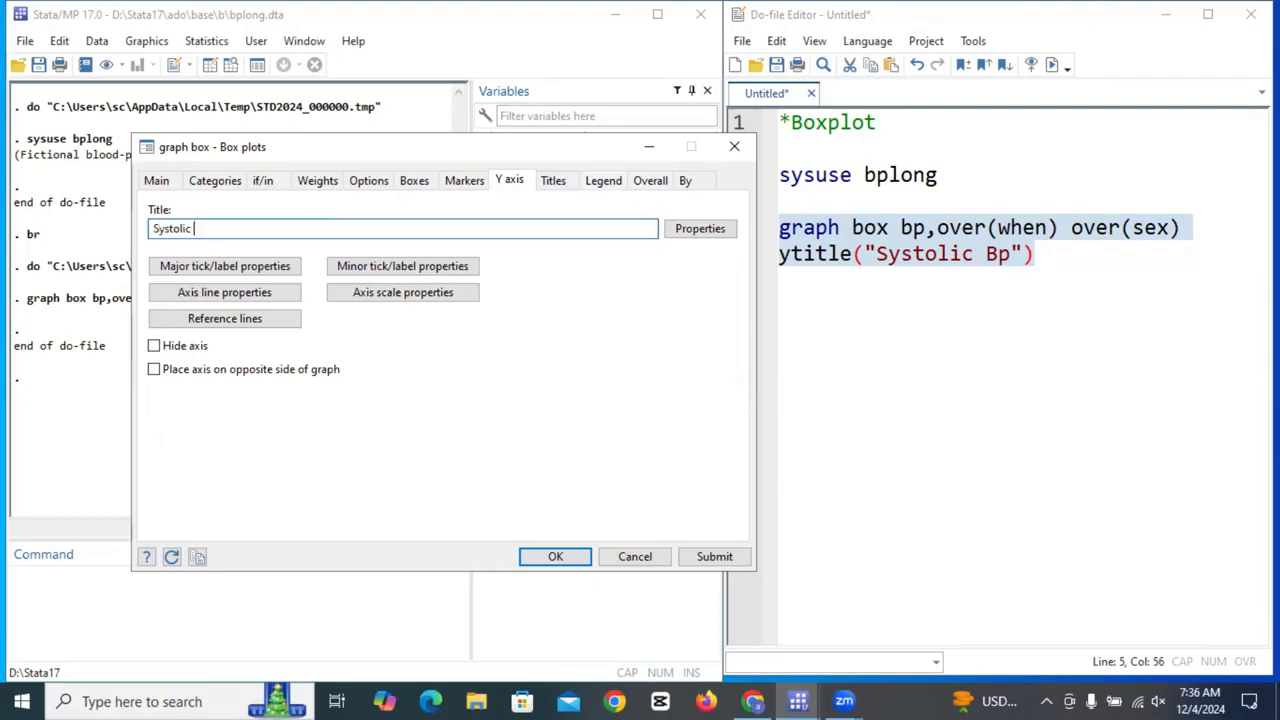
{"action": "type", "text": "bp"}
- Title the graph "Reponse to treatment by Sex" and submit the settings to draw the box plot
{"action": "left_click", "coordinate": [552, 184]}
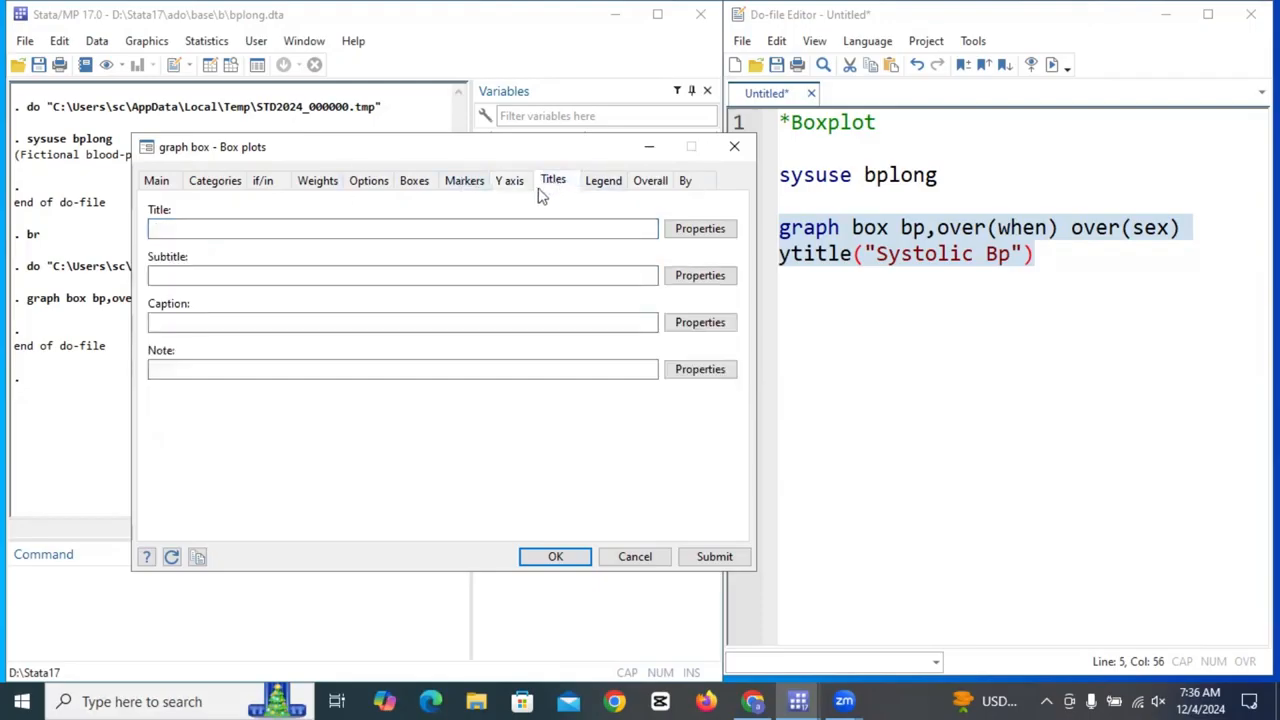
{"action": "left_click", "coordinate": [410, 227]}
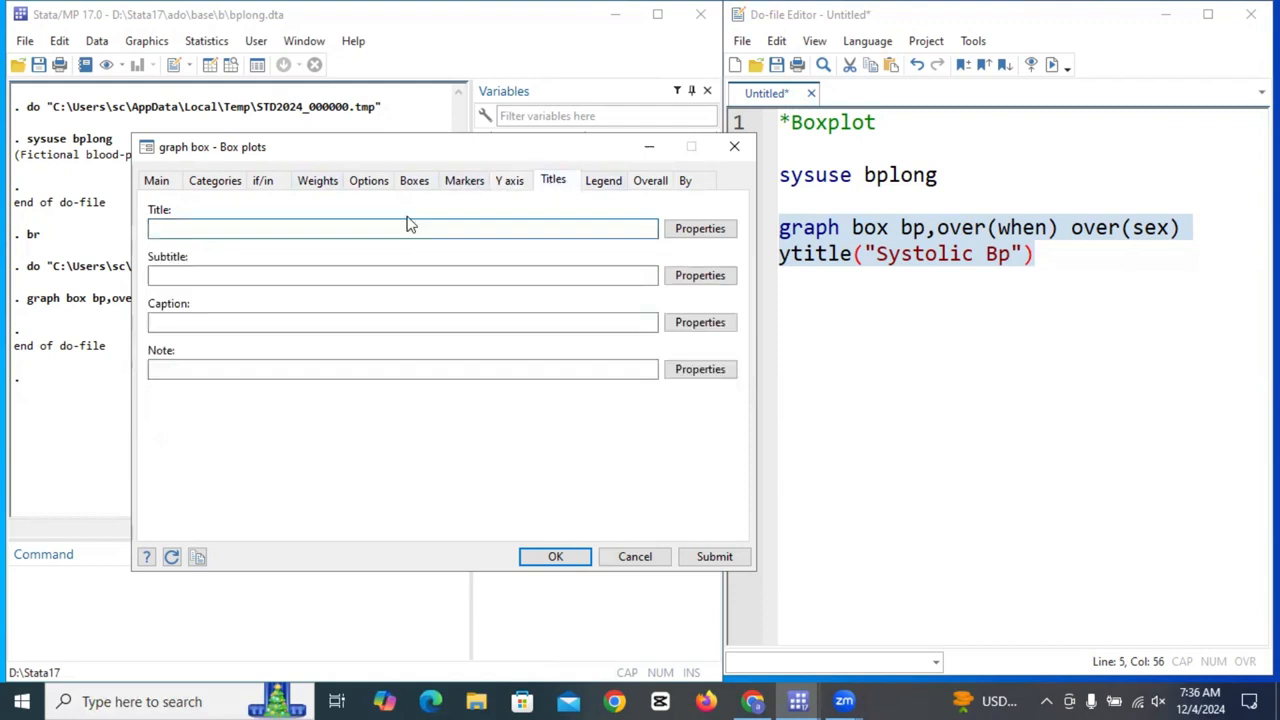
{"action": "type", "text": "Reponse to treta"}
{"action": "type", "text": "ment"}
{"action": "key", "text": "BackSpace"}
{"action": "key", "text": "BackSpace"}
{"action": "key", "text": "BackSpace"}
{"action": "key", "text": "BackSpace"}
{"action": "key", "text": "BackSpace"}
{"action": "key", "text": "BackSpace"}
{"action": "type", "text": "atment by"}
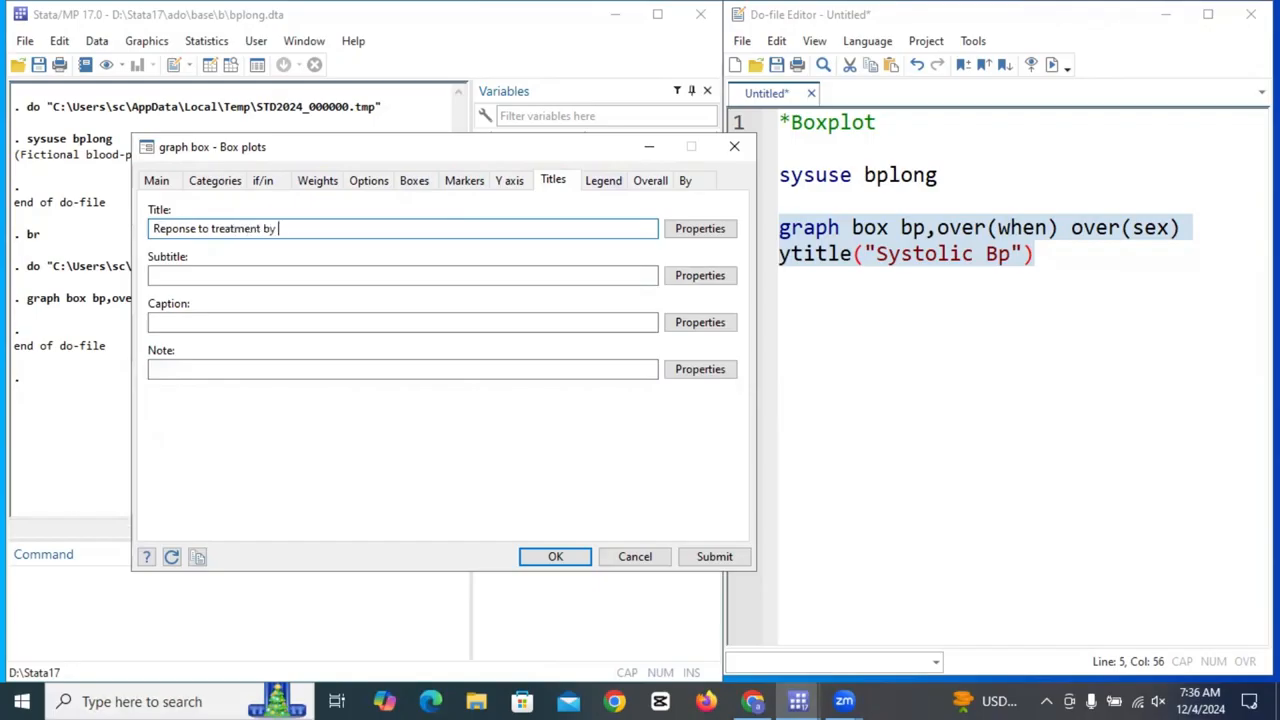
{"action": "type", "text": " Sex"}
{"action": "left_click", "coordinate": [712, 556]}
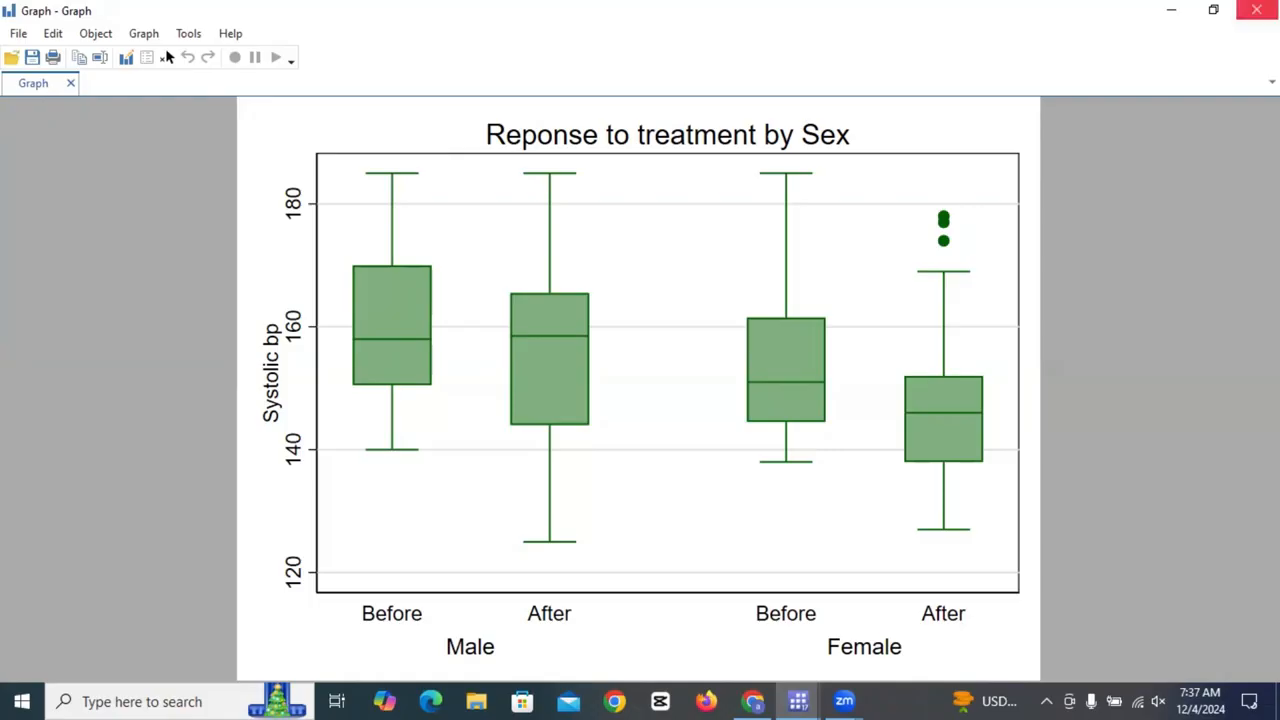
{"action": "left_click", "coordinate": [1128, 3]}
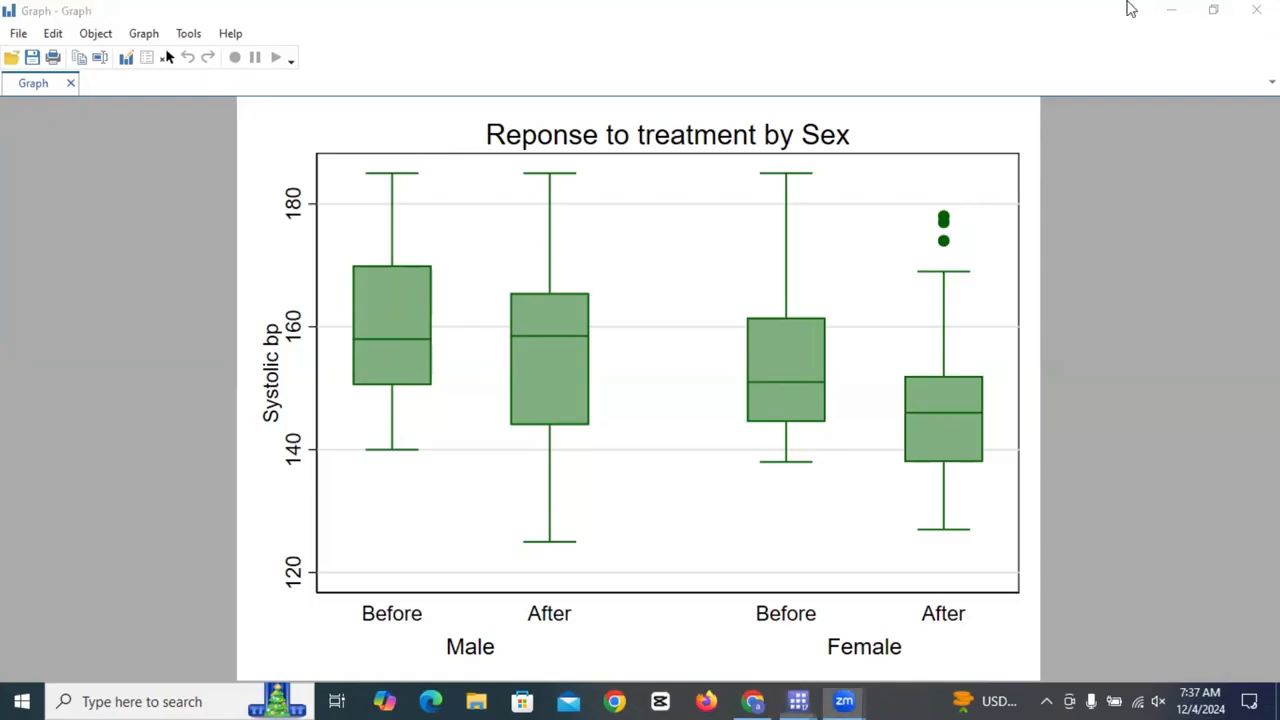